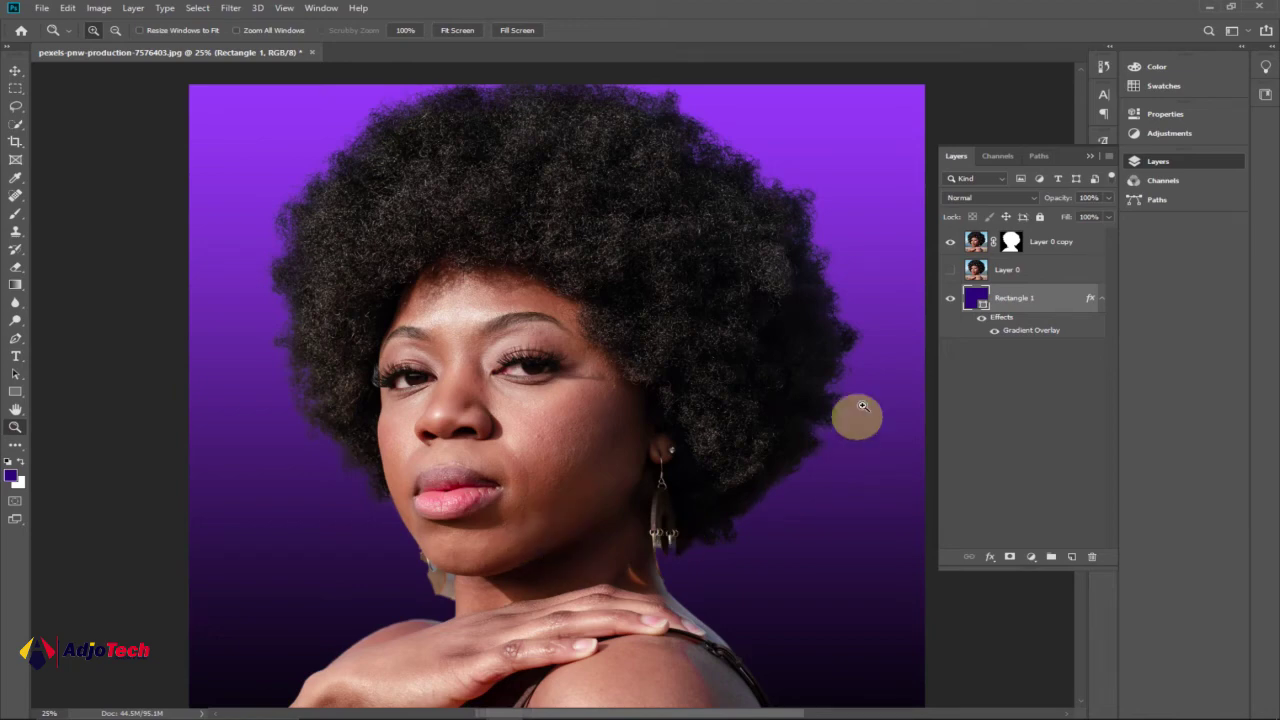
Hide and reshow the background layer, then try several Gradient Overlay presets on Rectangle 1
{"action": "left_click", "coordinate": [950, 300]}
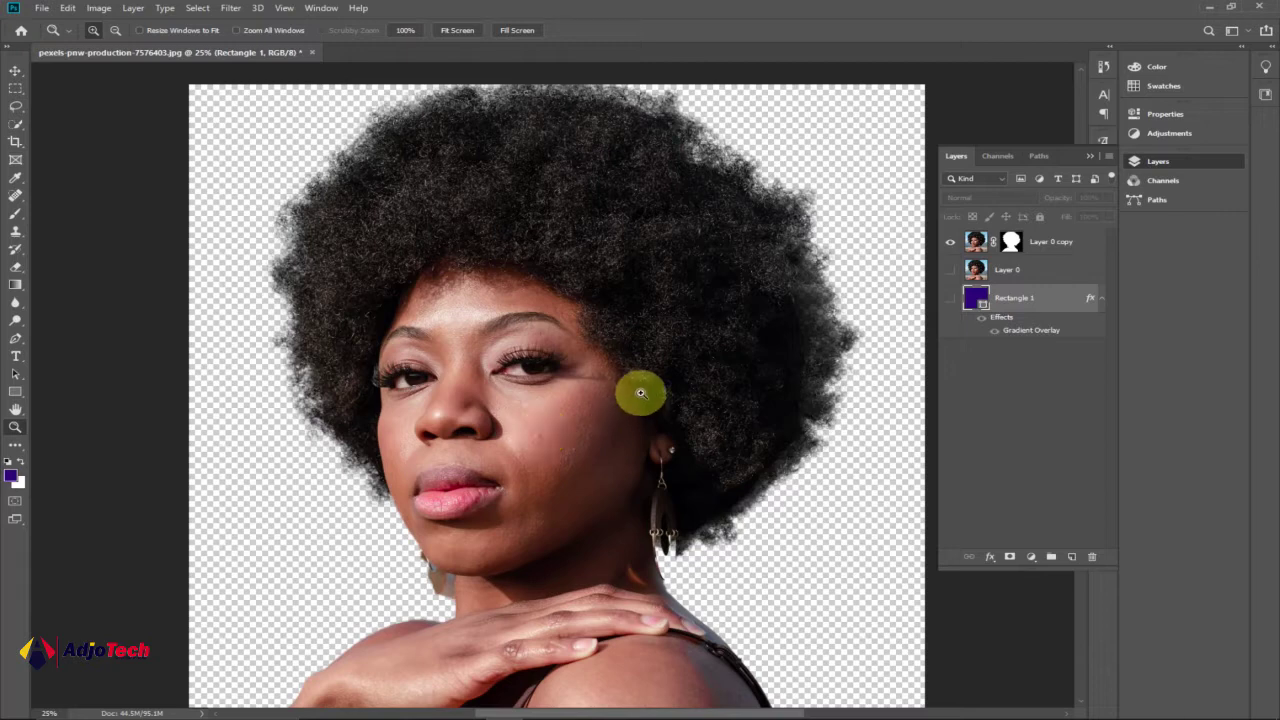
{"action": "left_click", "coordinate": [951, 301]}
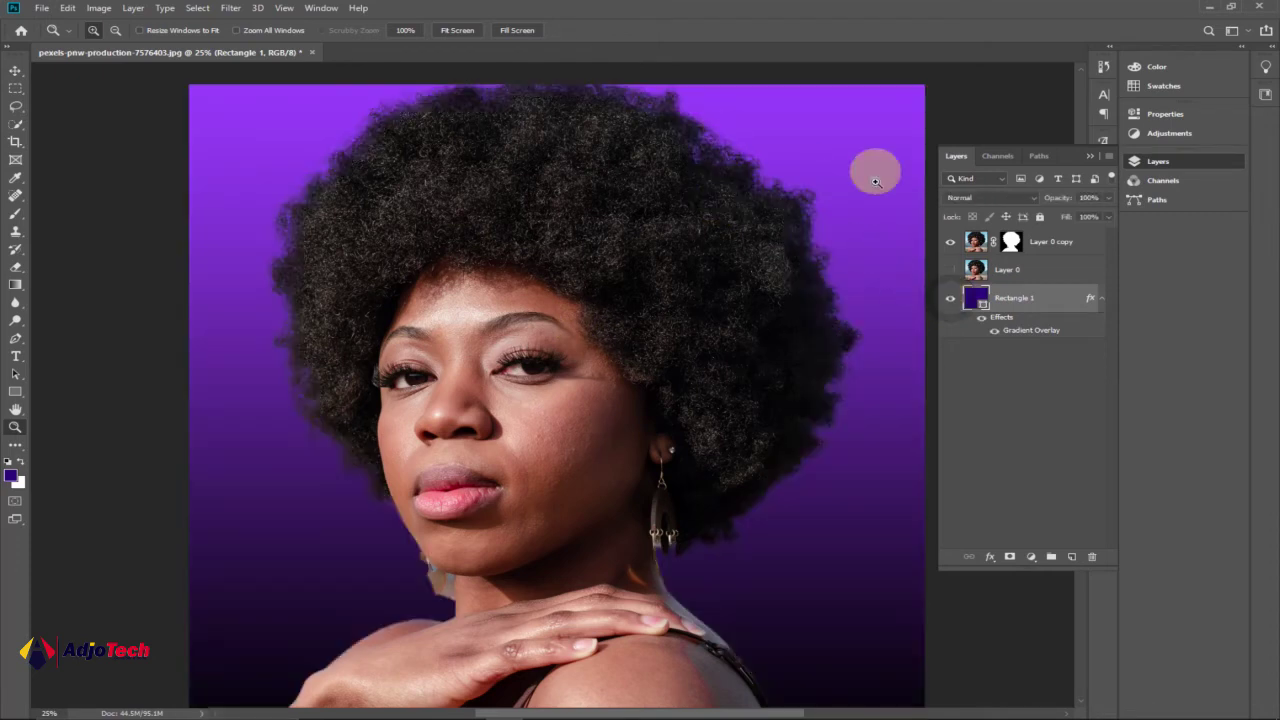
{"action": "double_click", "coordinate": [1059, 299]}
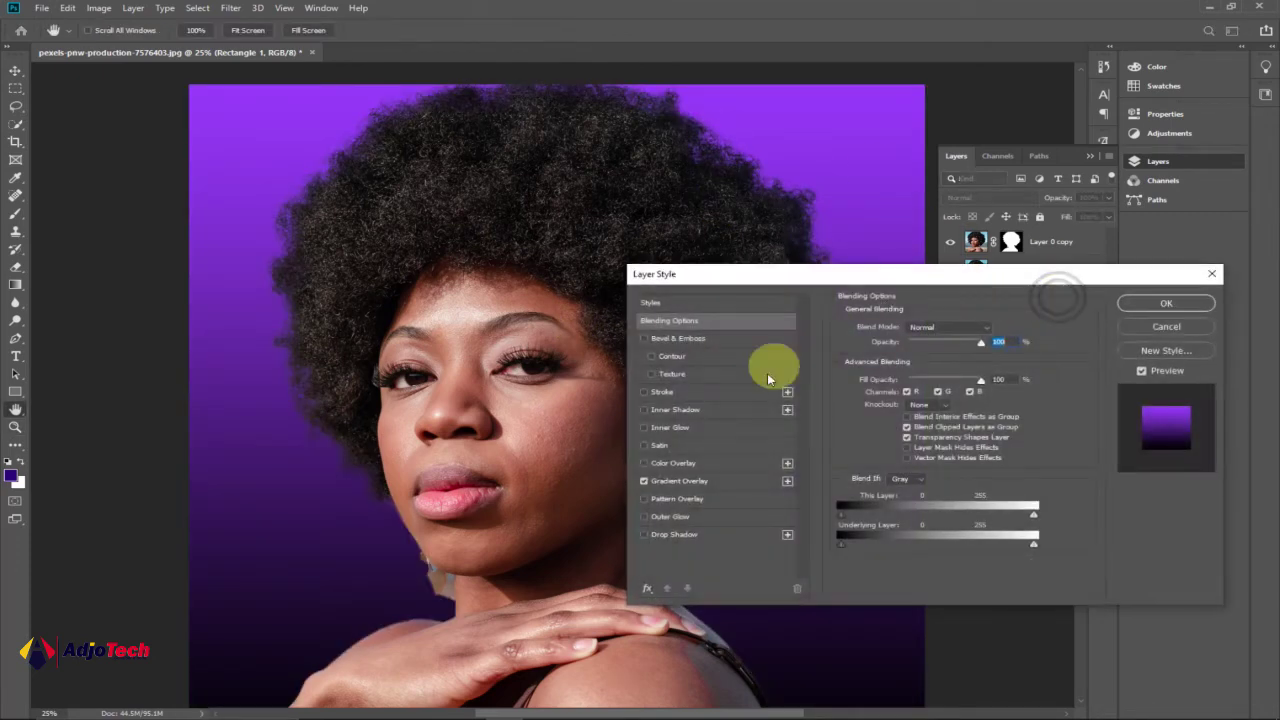
{"action": "left_click", "coordinate": [692, 481]}
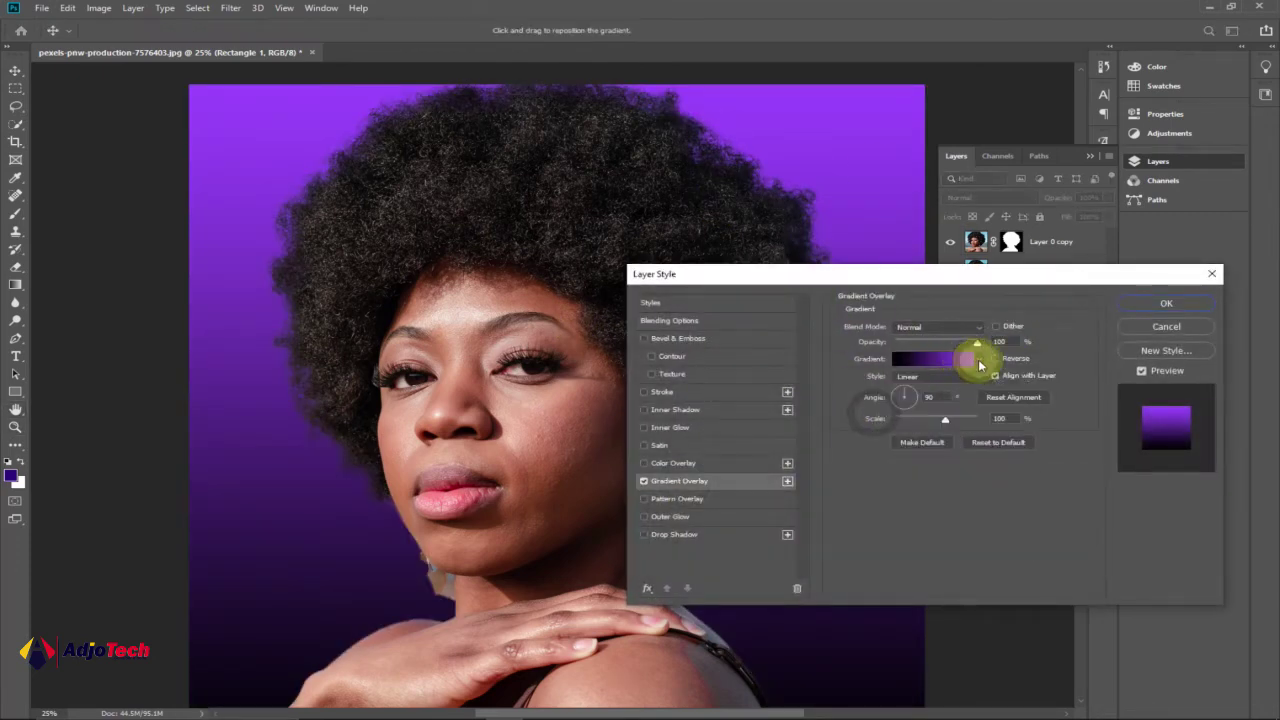
{"action": "left_click", "coordinate": [979, 360]}
{"action": "left_click", "coordinate": [930, 418]}
{"action": "left_click", "coordinate": [933, 396]}
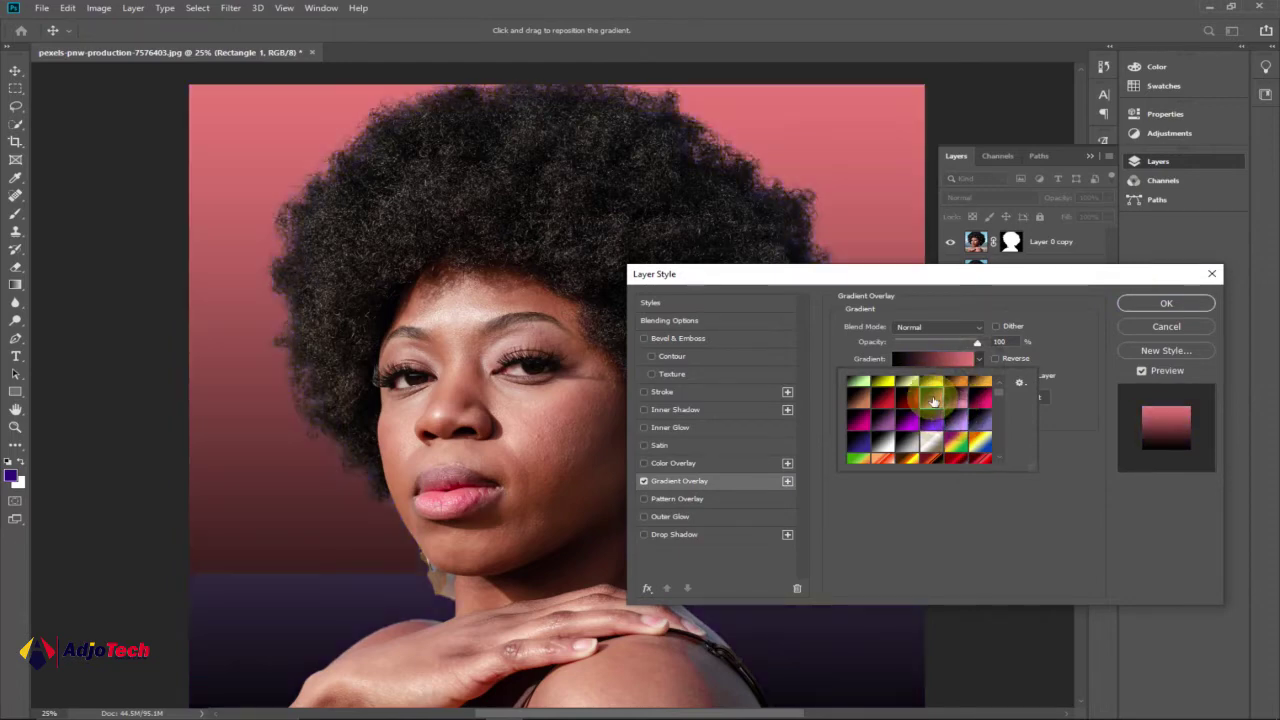
{"action": "left_click", "coordinate": [856, 414]}
{"action": "left_click", "coordinate": [857, 399]}
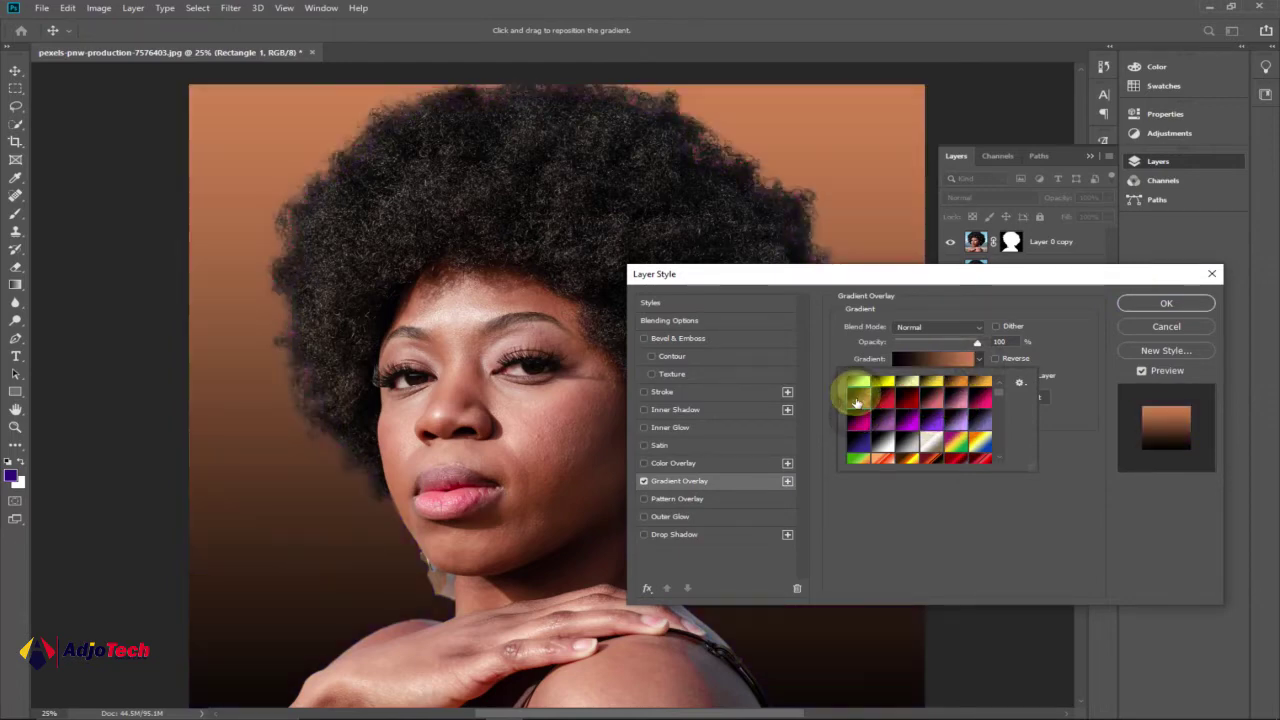
{"action": "left_click", "coordinate": [857, 444]}
{"action": "left_click", "coordinate": [883, 444]}
Apply a silver grey-and-white gradient preset to Rectangle 1 and confirm the layer style
{"action": "scroll", "coordinate": [953, 433], "scroll_direction": "down", "scroll_amount": 3}
{"action": "left_click", "coordinate": [953, 433]}
{"action": "scroll", "coordinate": [900, 435], "scroll_direction": "down", "scroll_amount": 2}
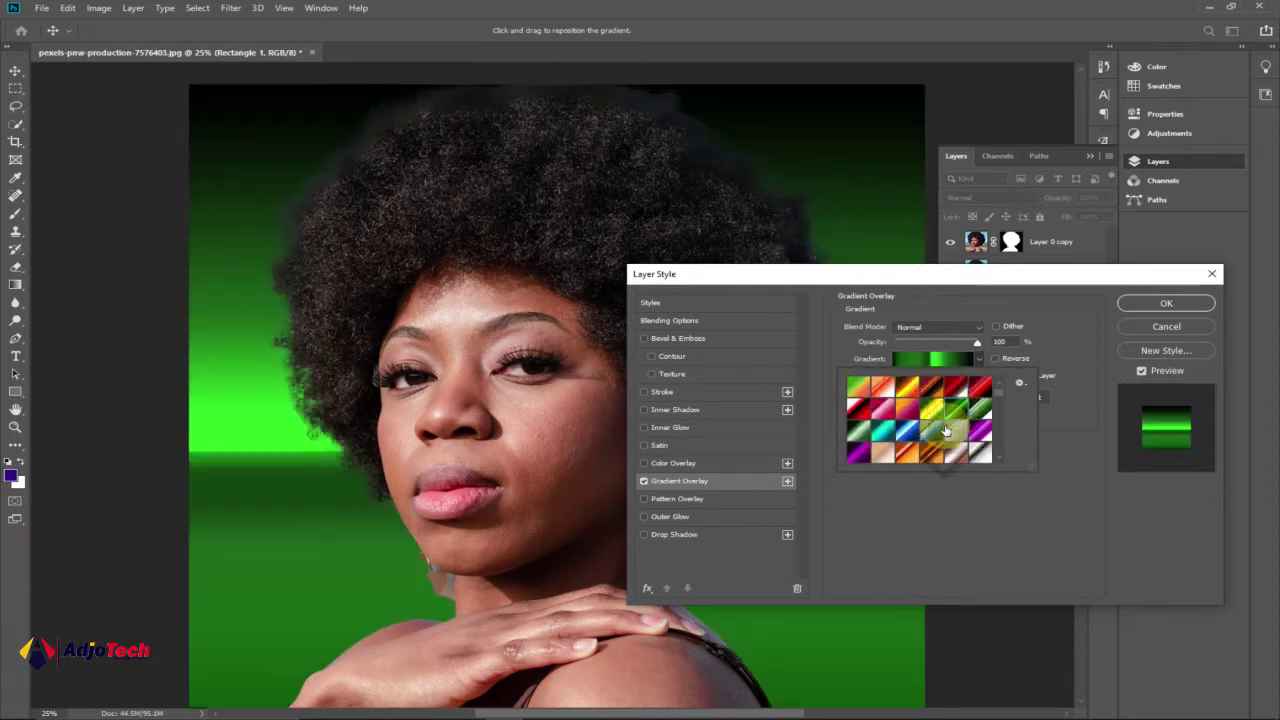
{"action": "left_click", "coordinate": [853, 433]}
{"action": "left_click", "coordinate": [857, 410]}
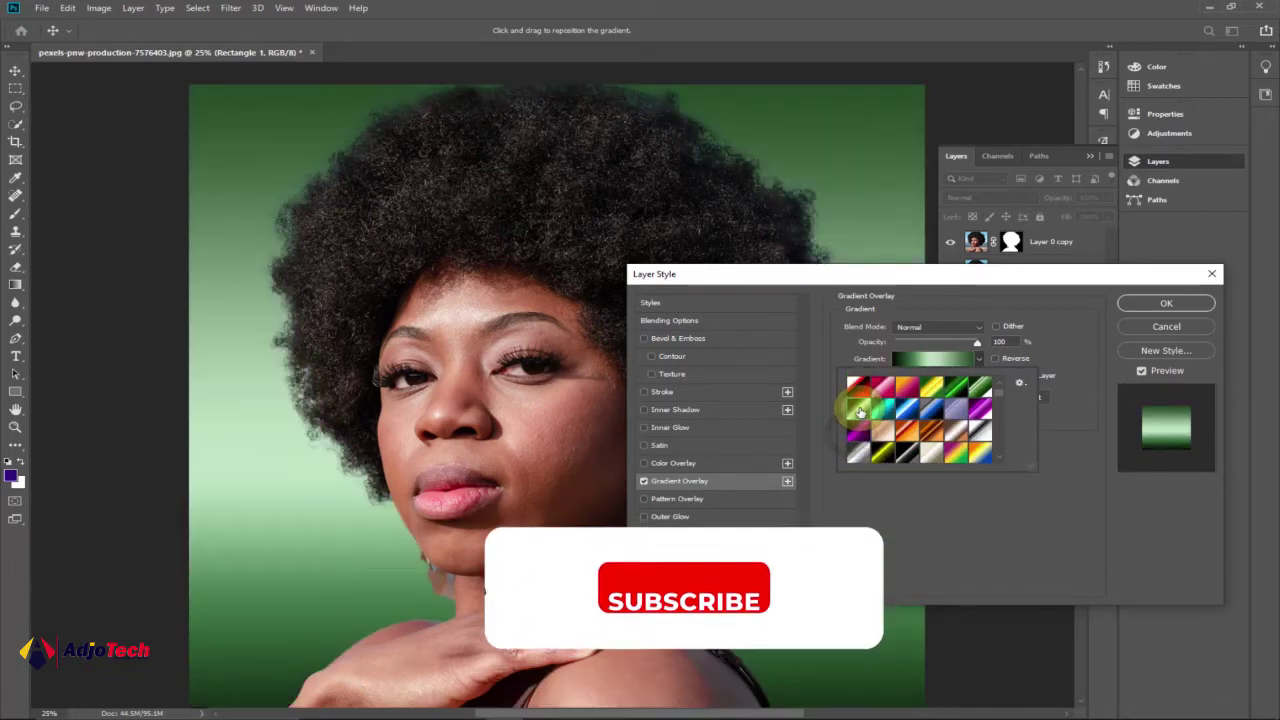
{"action": "left_click", "coordinate": [903, 455]}
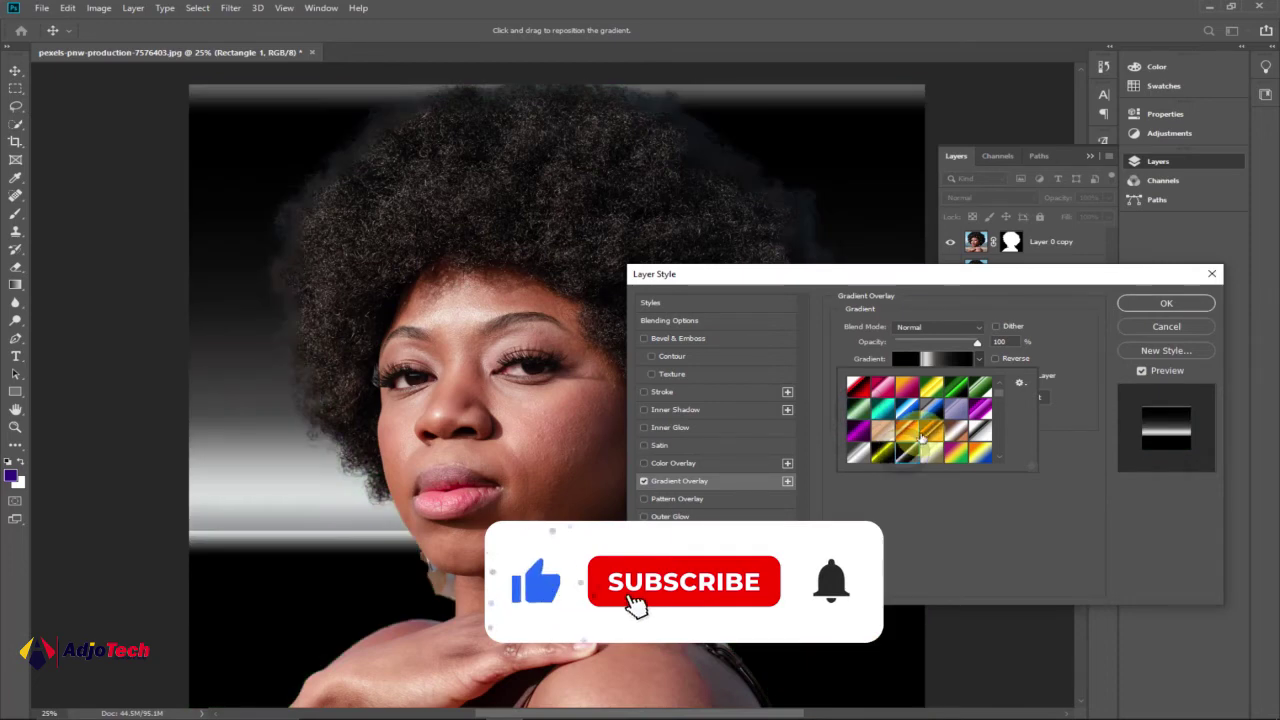
{"action": "left_click", "coordinate": [932, 450]}
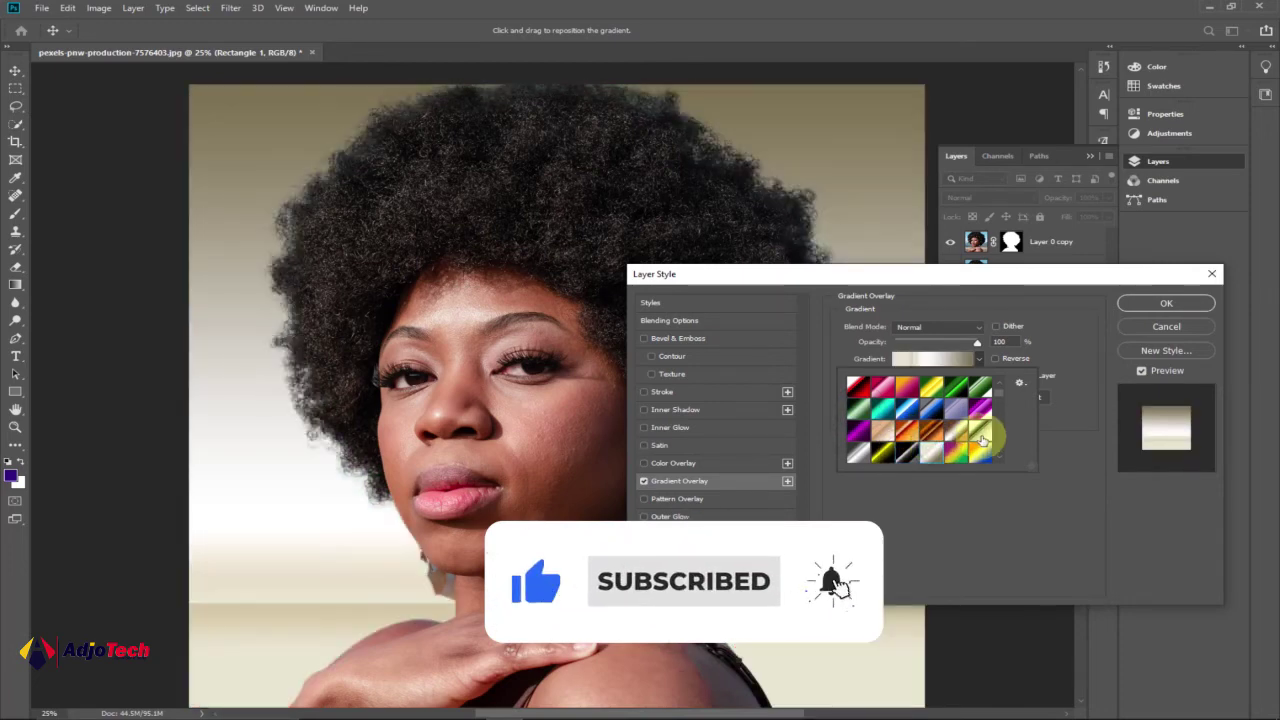
{"action": "left_click", "coordinate": [981, 434]}
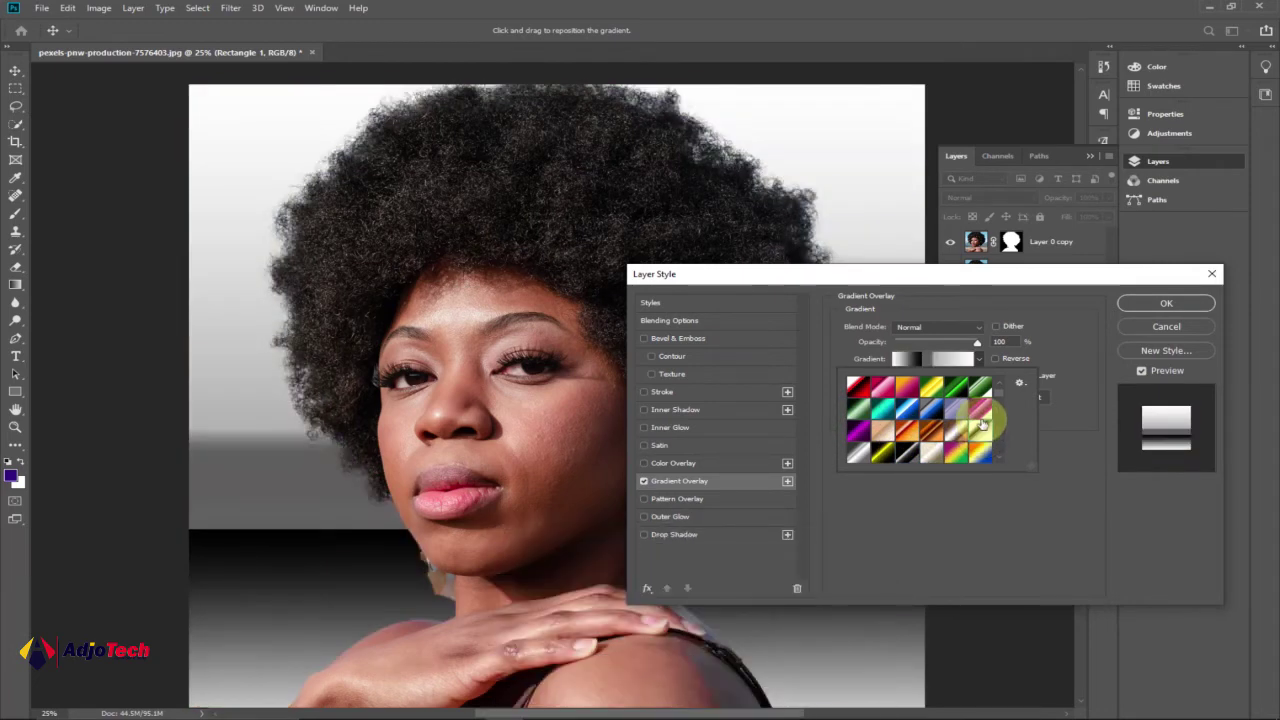
{"action": "left_click", "coordinate": [1166, 302]}
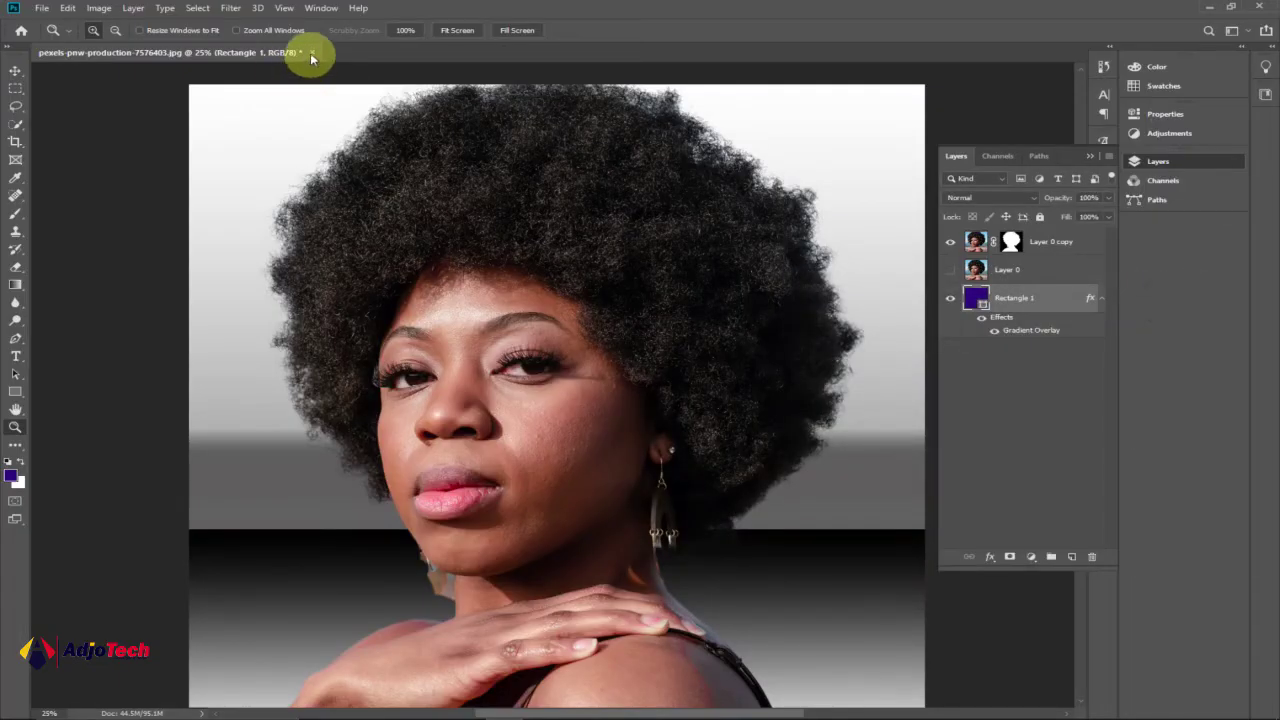
Close the edited document without saving and reopen pexels-pnw-production-7576403.jpg from Recent files
{"action": "left_click", "coordinate": [312, 53]}
{"action": "left_click", "coordinate": [634, 282]}
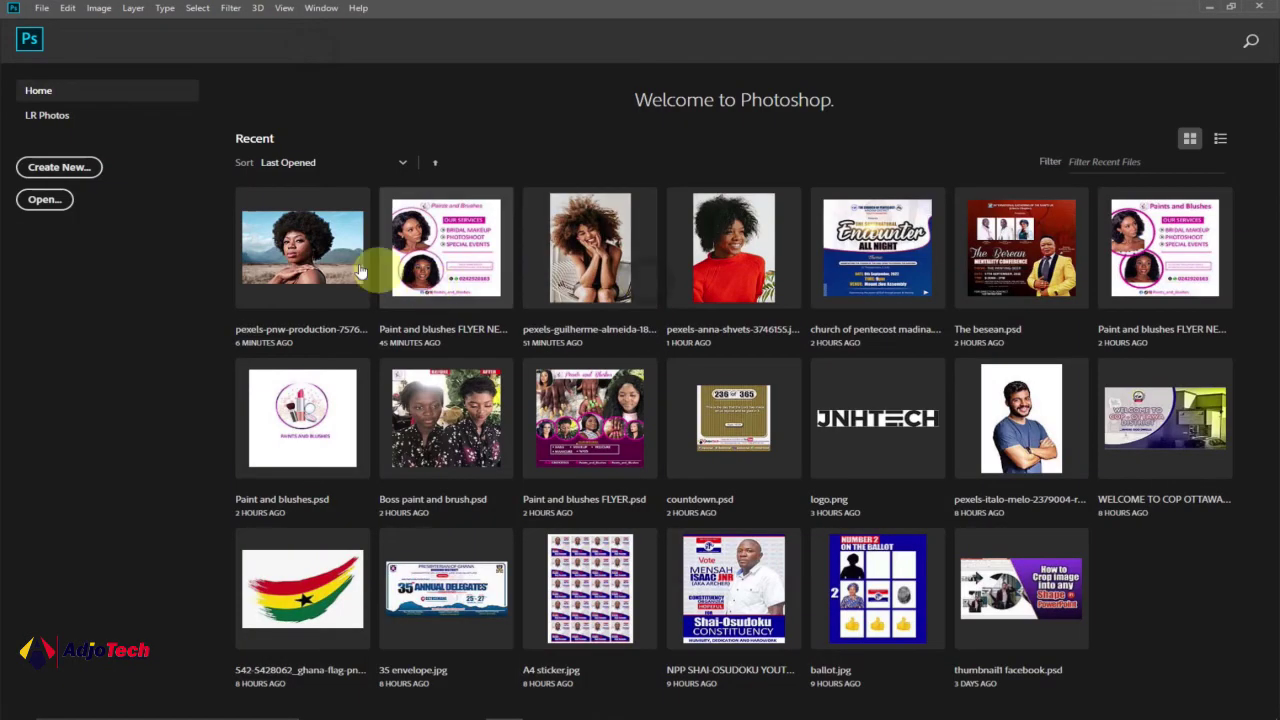
{"action": "left_click", "coordinate": [318, 242]}
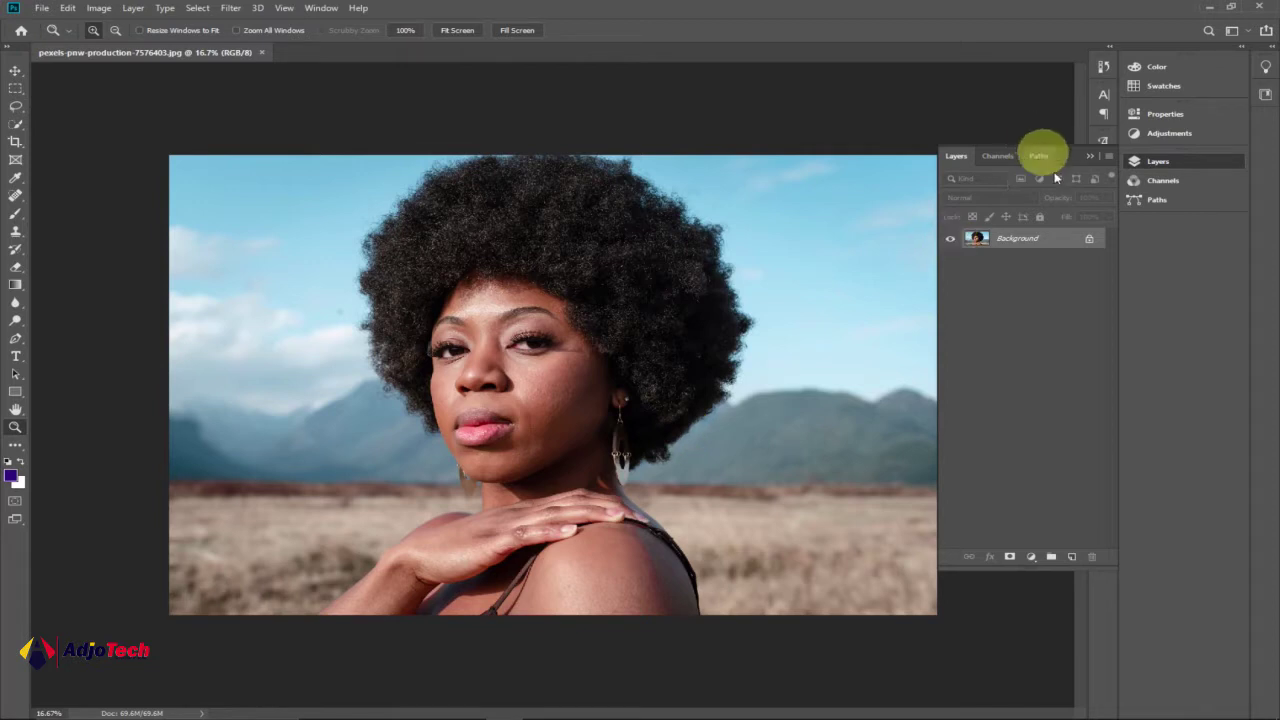
Convert Background to Layer 0, fill Layer 1 with purple #2f0c7f below it, and hide Layer 0
{"action": "double_click", "coordinate": [1066, 241]}
{"action": "left_click", "coordinate": [763, 220]}
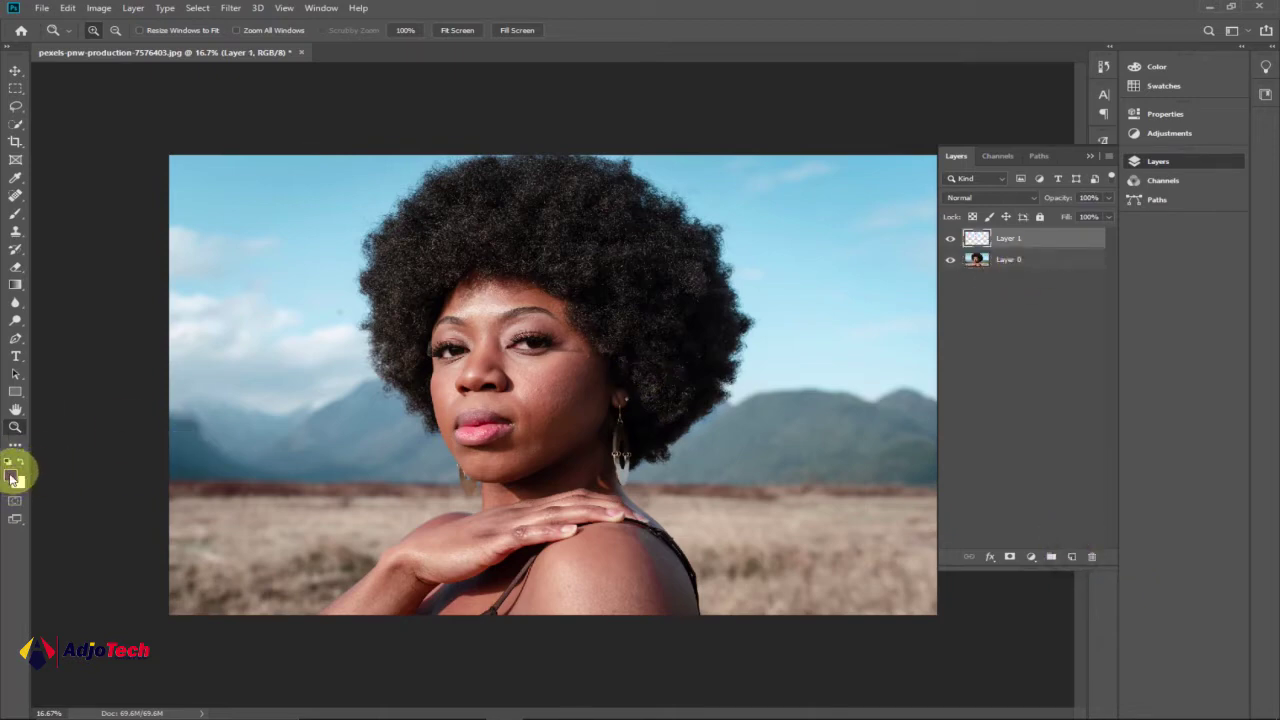
{"action": "left_click", "coordinate": [12, 480]}
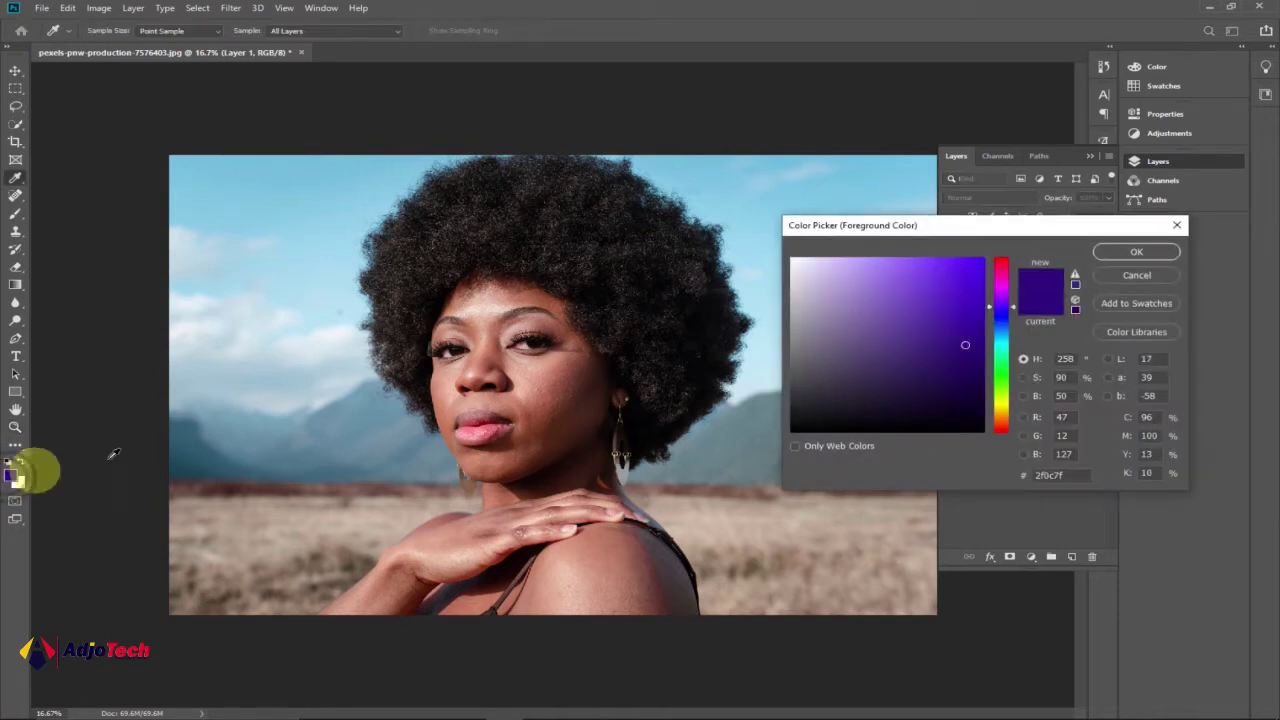
{"action": "left_click", "coordinate": [1134, 253]}
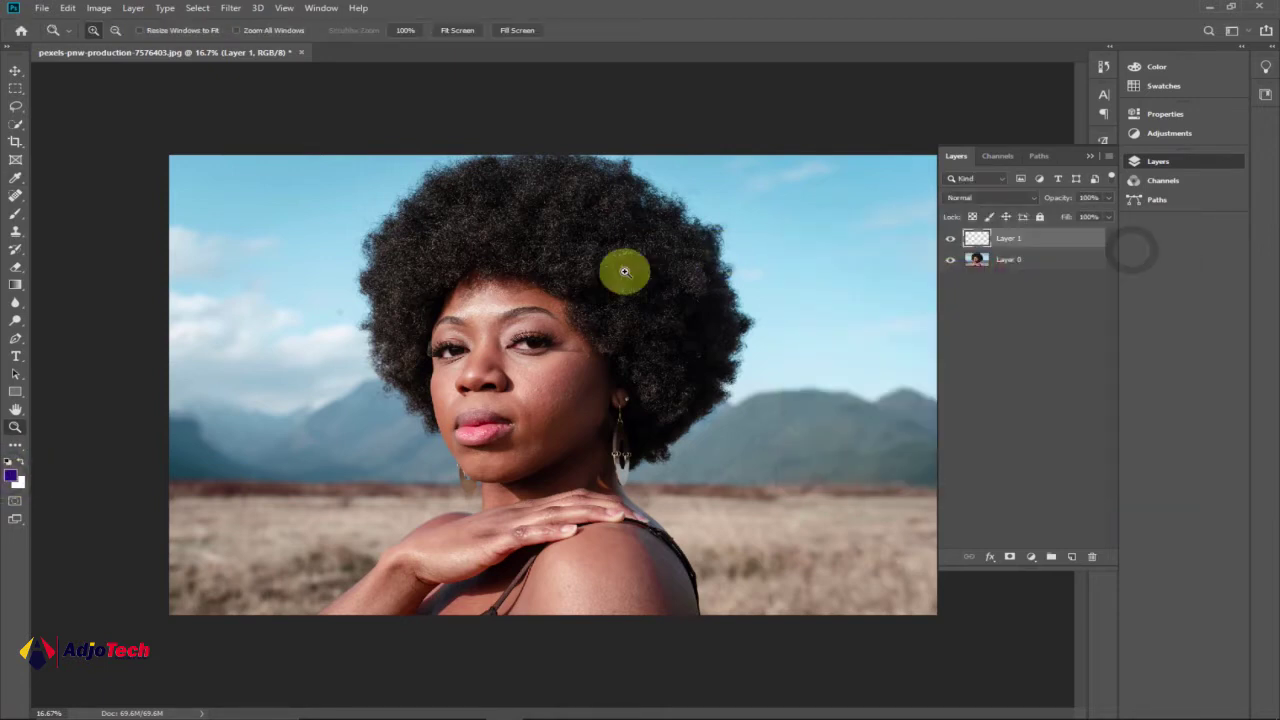
{"action": "key", "text": "alt+BackSpace"}
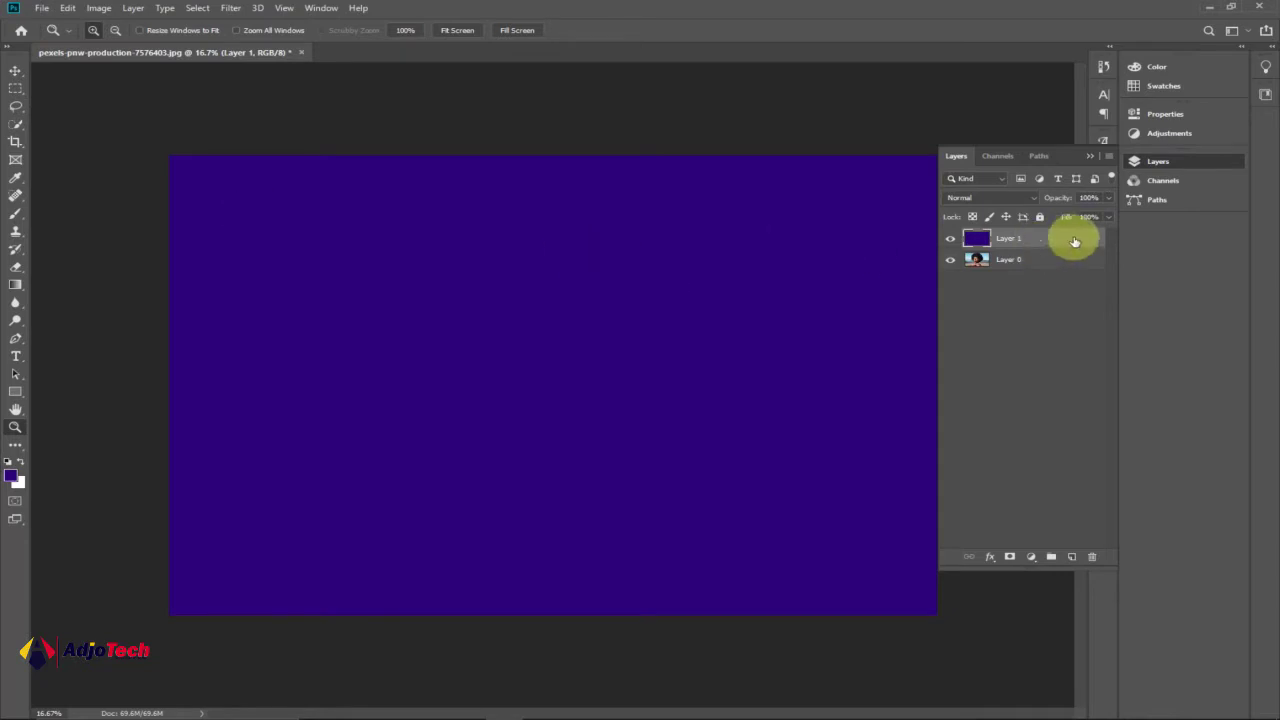
{"action": "left_click_drag", "start_coordinate": [1066, 243], "coordinate": [1055, 268]}
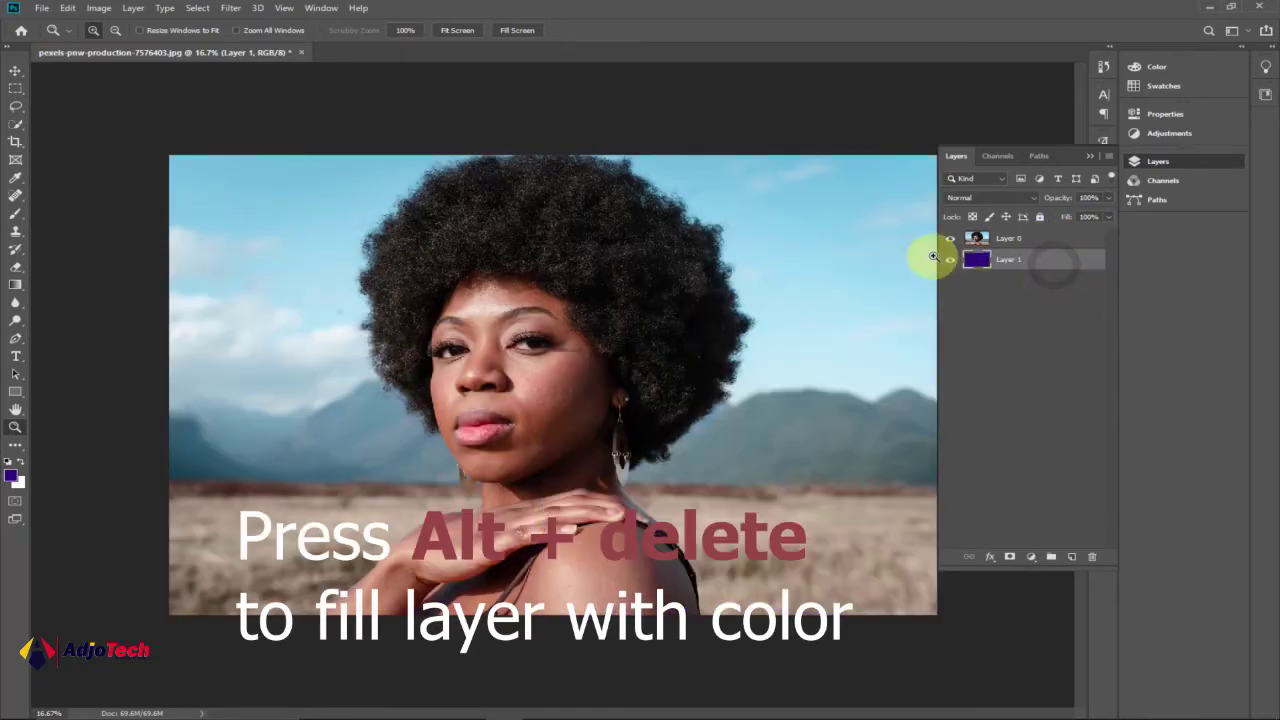
{"action": "left_click", "coordinate": [950, 240]}
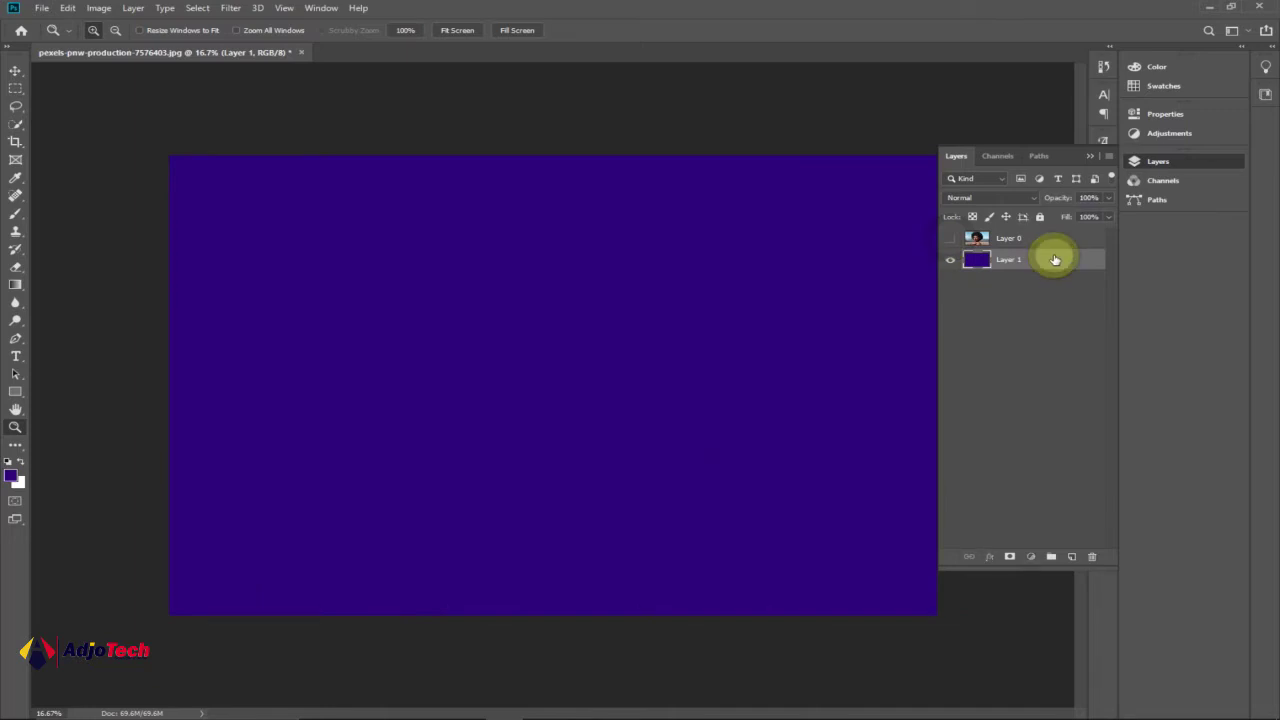
Apply a magenta-to-orange Gradient Overlay preset to Layer 1, then hide Layer 1
{"action": "double_click", "coordinate": [1055, 260]}
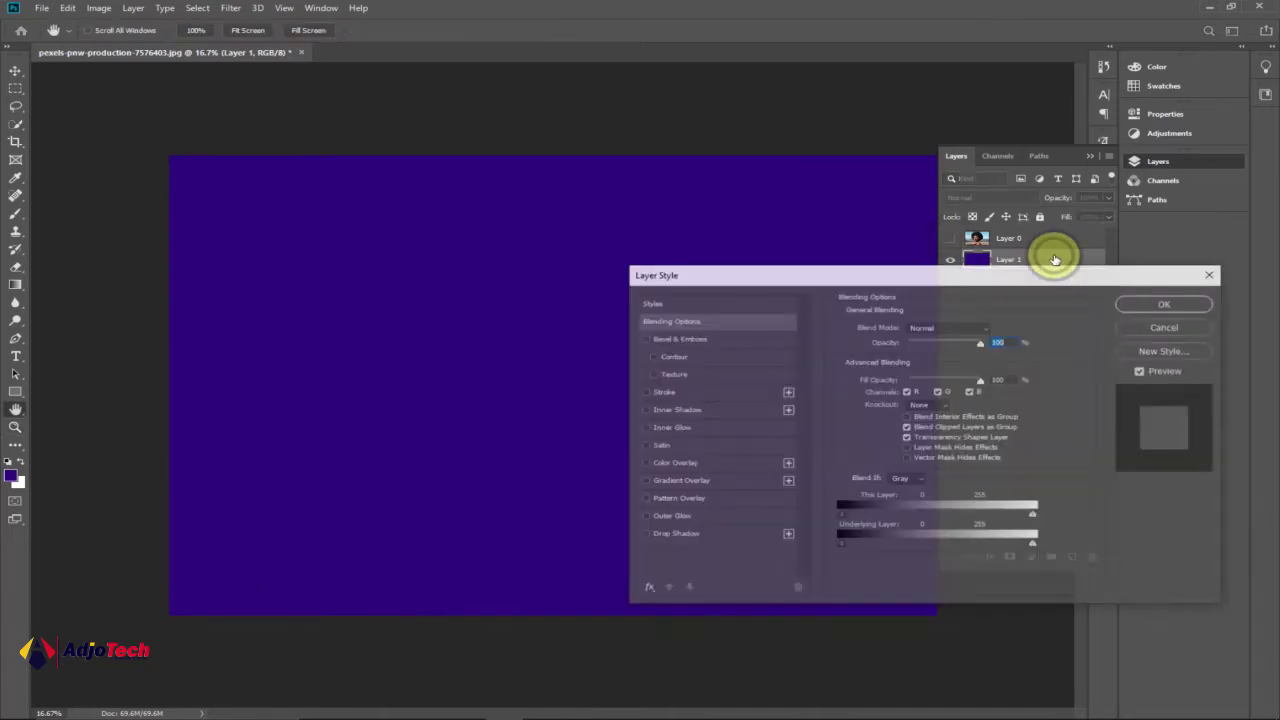
{"action": "left_click", "coordinate": [677, 482]}
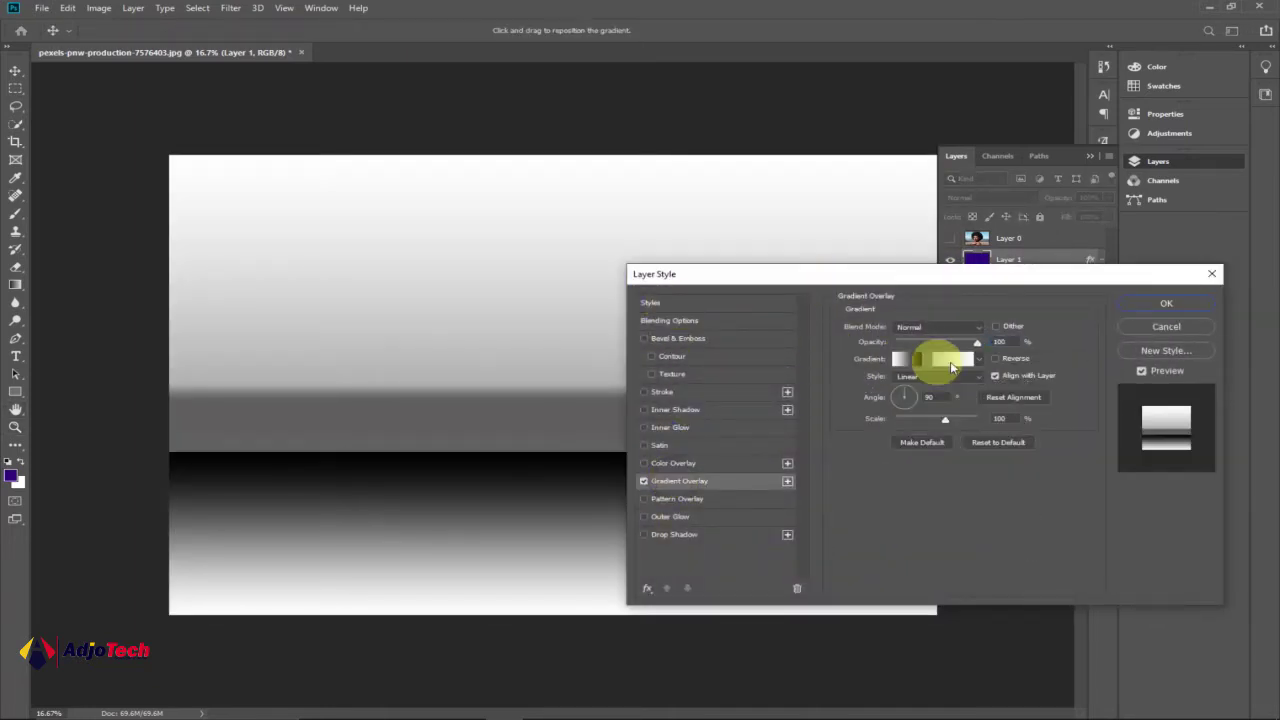
{"action": "left_click", "coordinate": [983, 361]}
{"action": "left_click", "coordinate": [906, 388]}
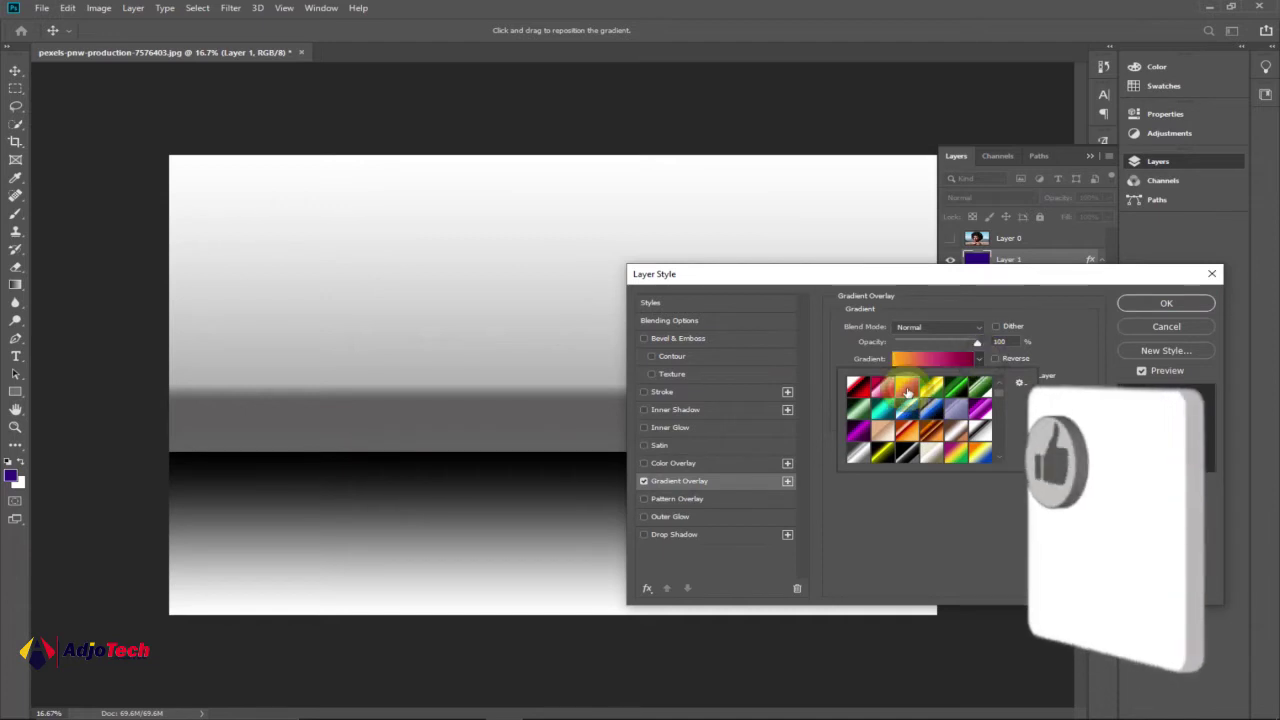
{"action": "left_click", "coordinate": [881, 387]}
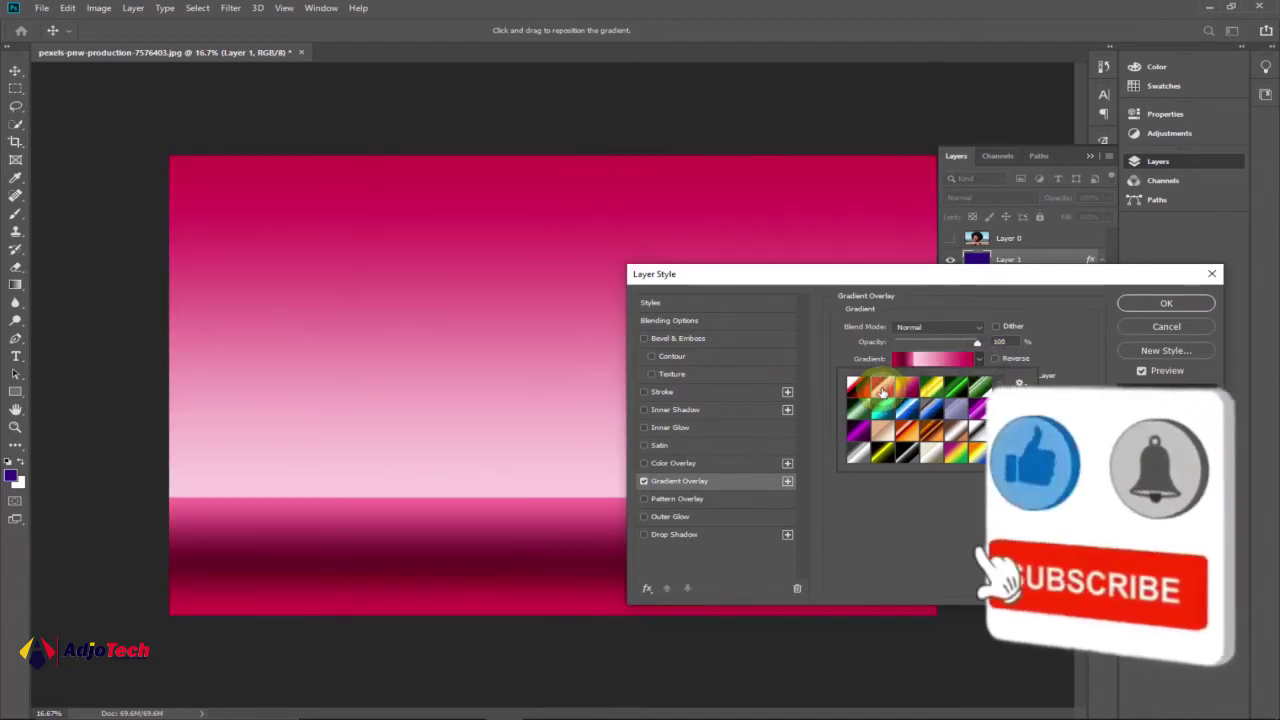
{"action": "left_click", "coordinate": [918, 384]}
{"action": "left_click", "coordinate": [1128, 304]}
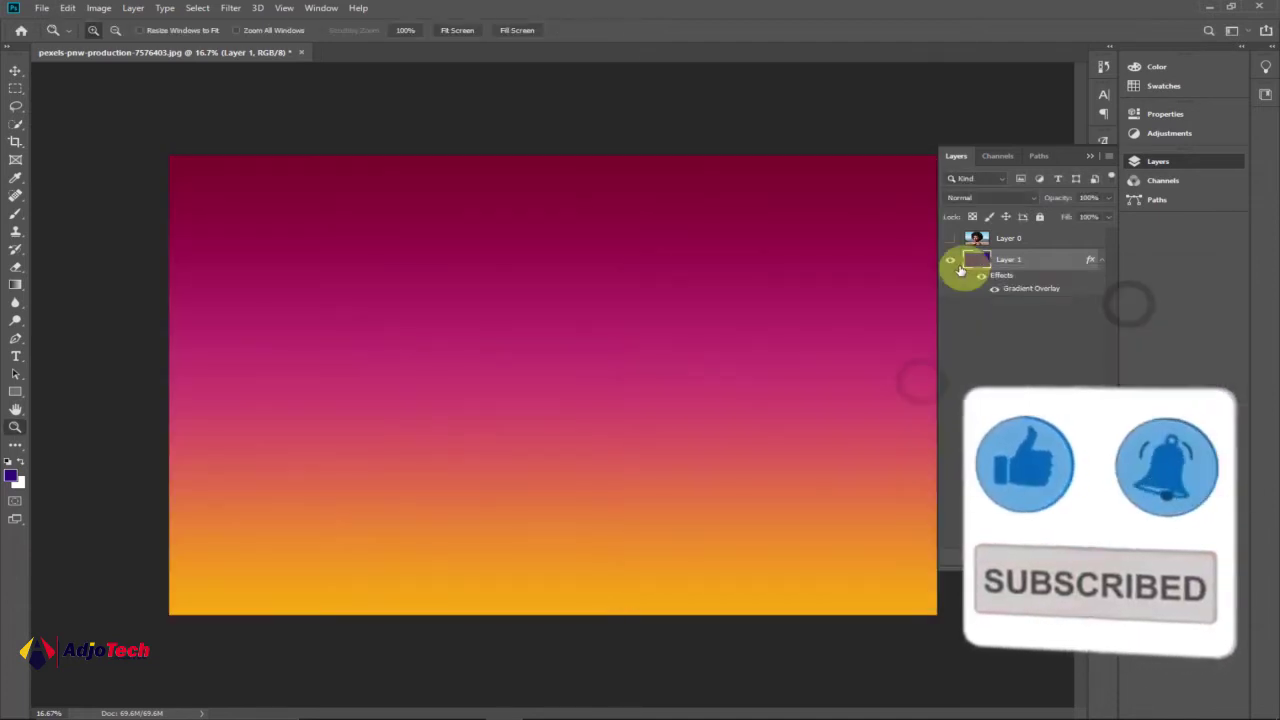
{"action": "left_click", "coordinate": [949, 260]}
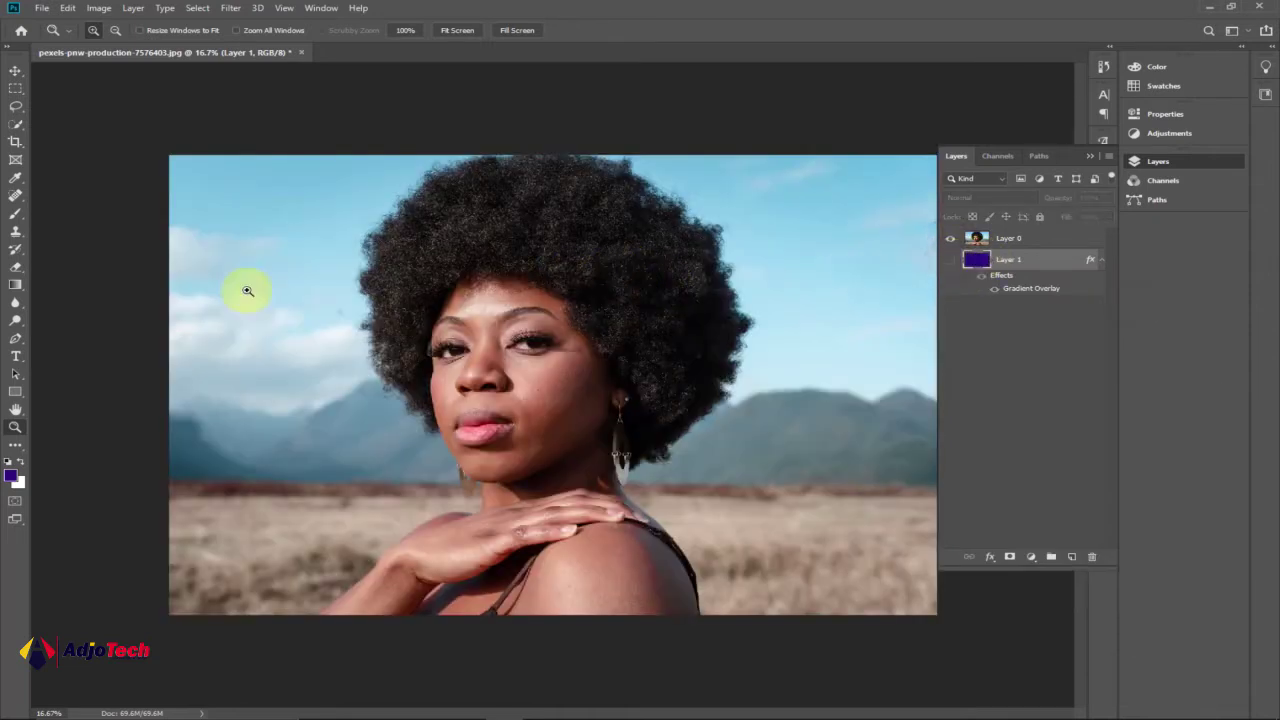
Crop the left and right sides to a near-square frame around the woman
{"action": "left_click", "coordinate": [16, 144]}
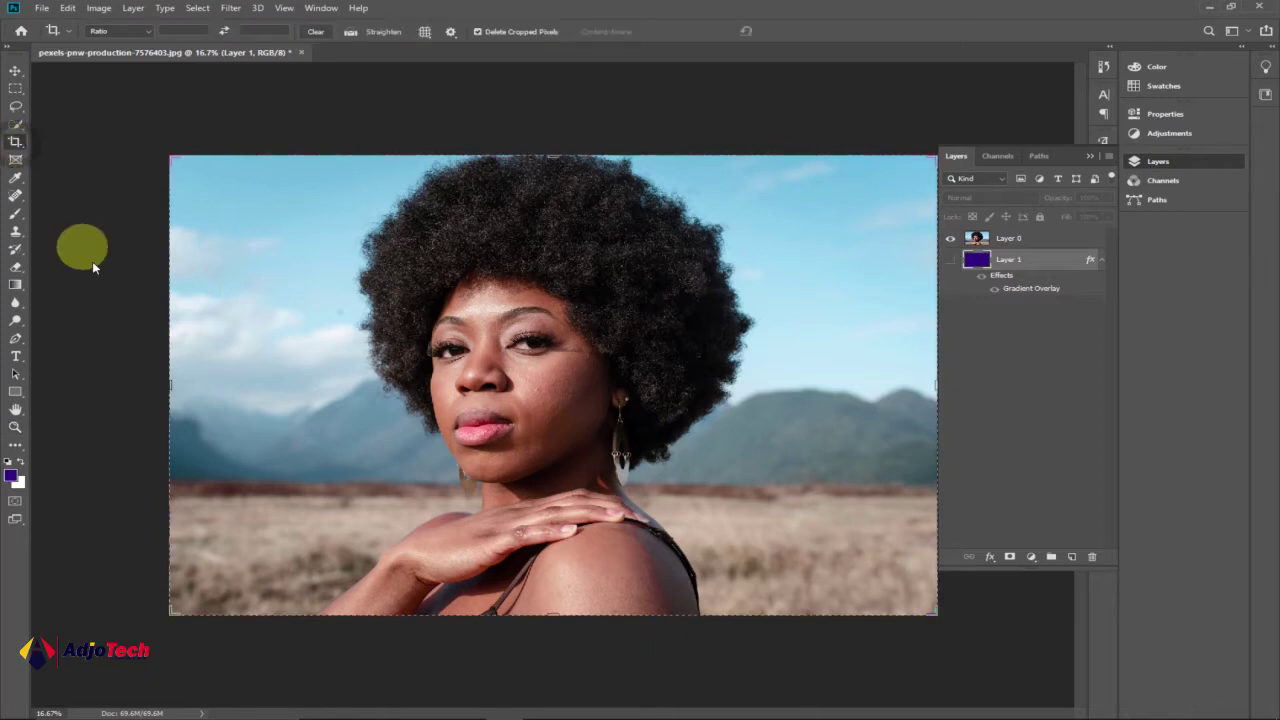
{"action": "left_click_drag", "start_coordinate": [167, 388], "coordinate": [230, 383]}
{"action": "left_click_drag", "start_coordinate": [870, 383], "coordinate": [805, 388]}
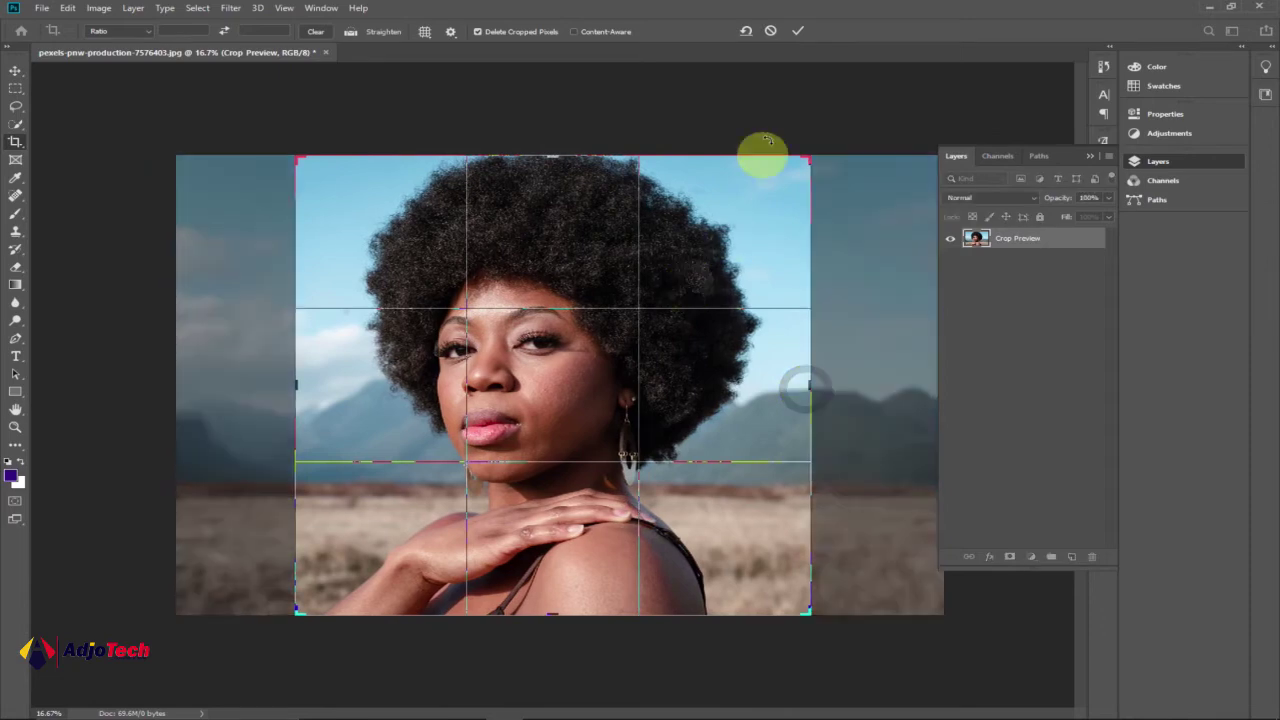
{"action": "left_click", "coordinate": [797, 34]}
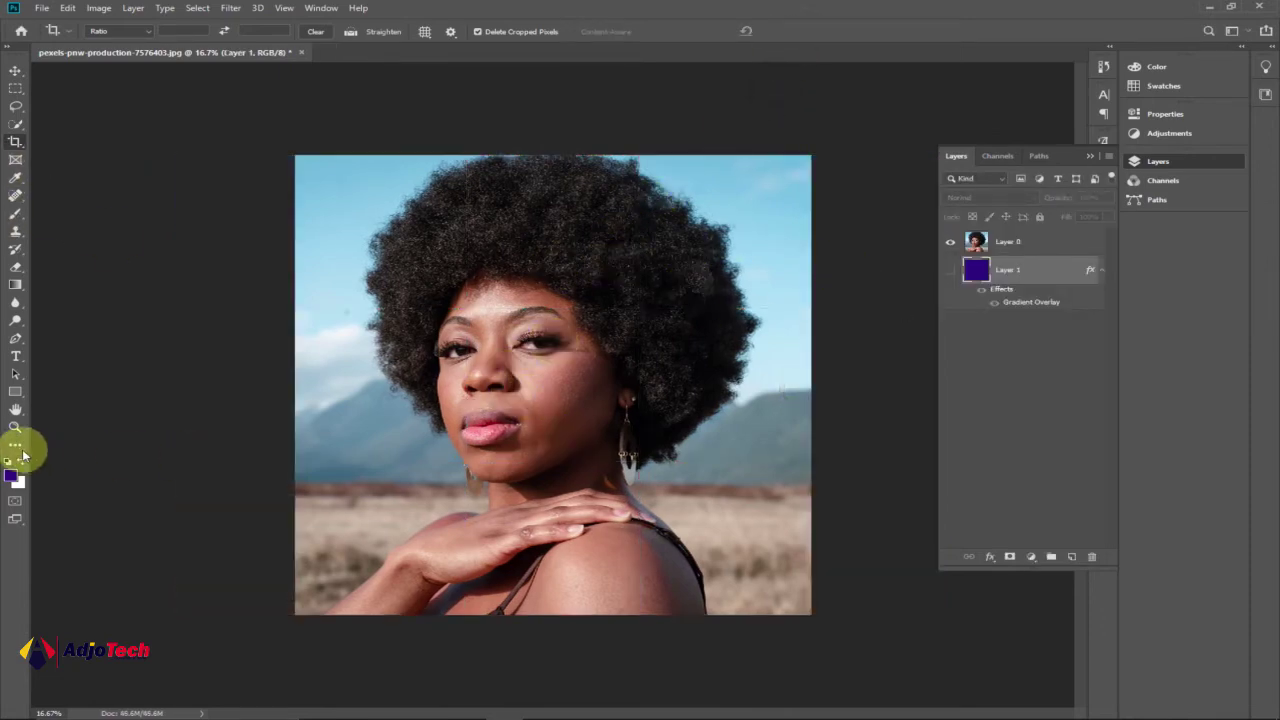
Choose the Quick Selection tool and zoom in on the portrait
{"action": "left_click", "coordinate": [17, 127]}
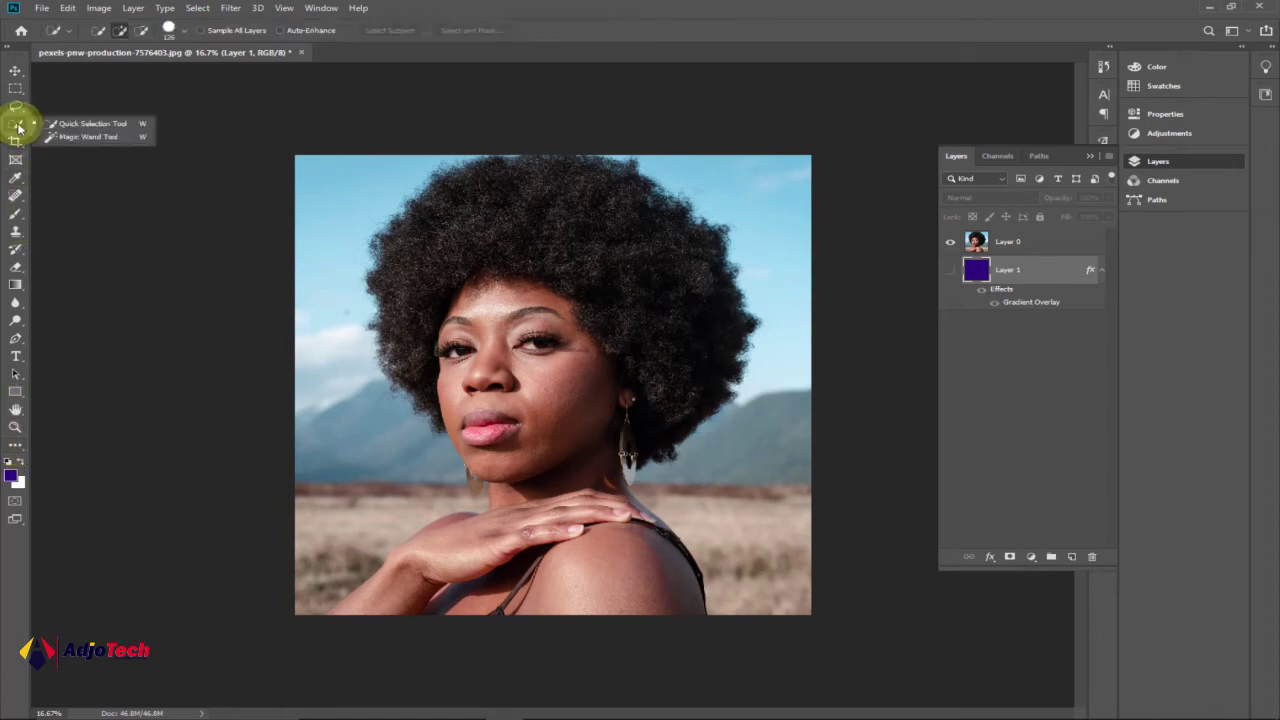
{"action": "key", "text": "z"}
{"action": "left_click", "coordinate": [726, 325]}
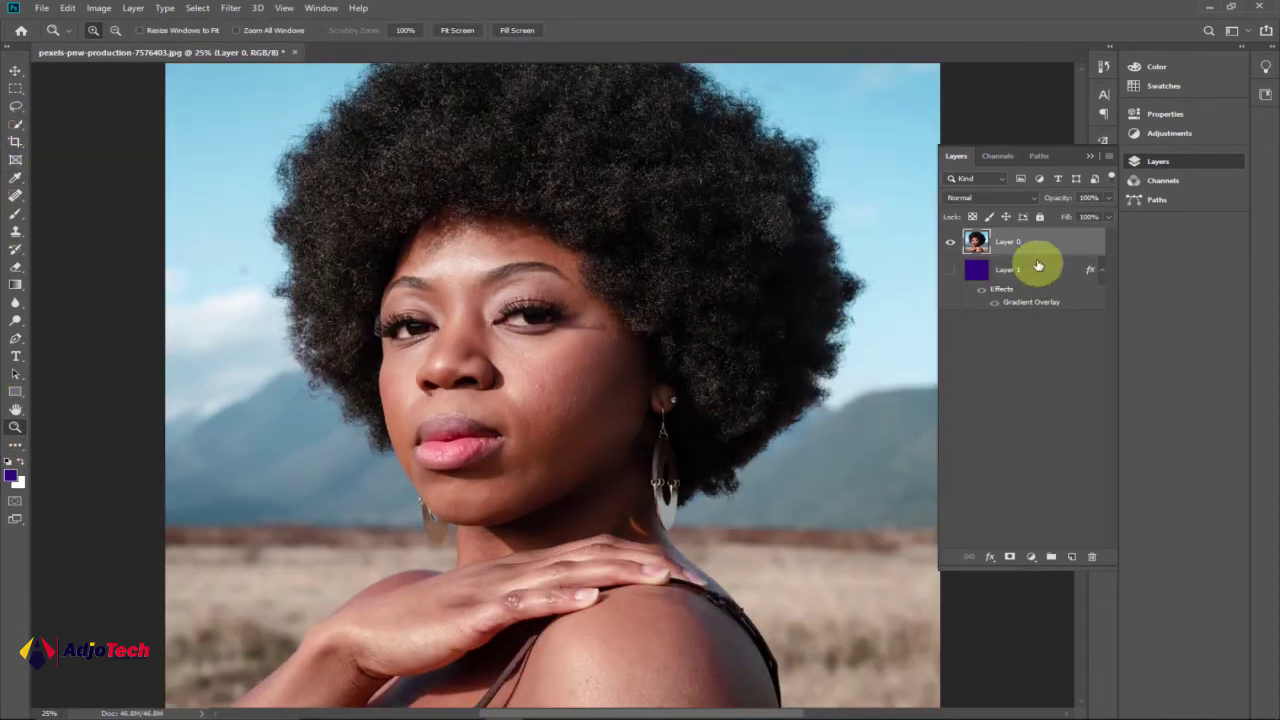
Paint a quick selection over the woman's hair, face, neck, hand and shoulder
{"action": "scroll", "coordinate": [857, 263], "scroll_direction": "up", "scroll_amount": 1}
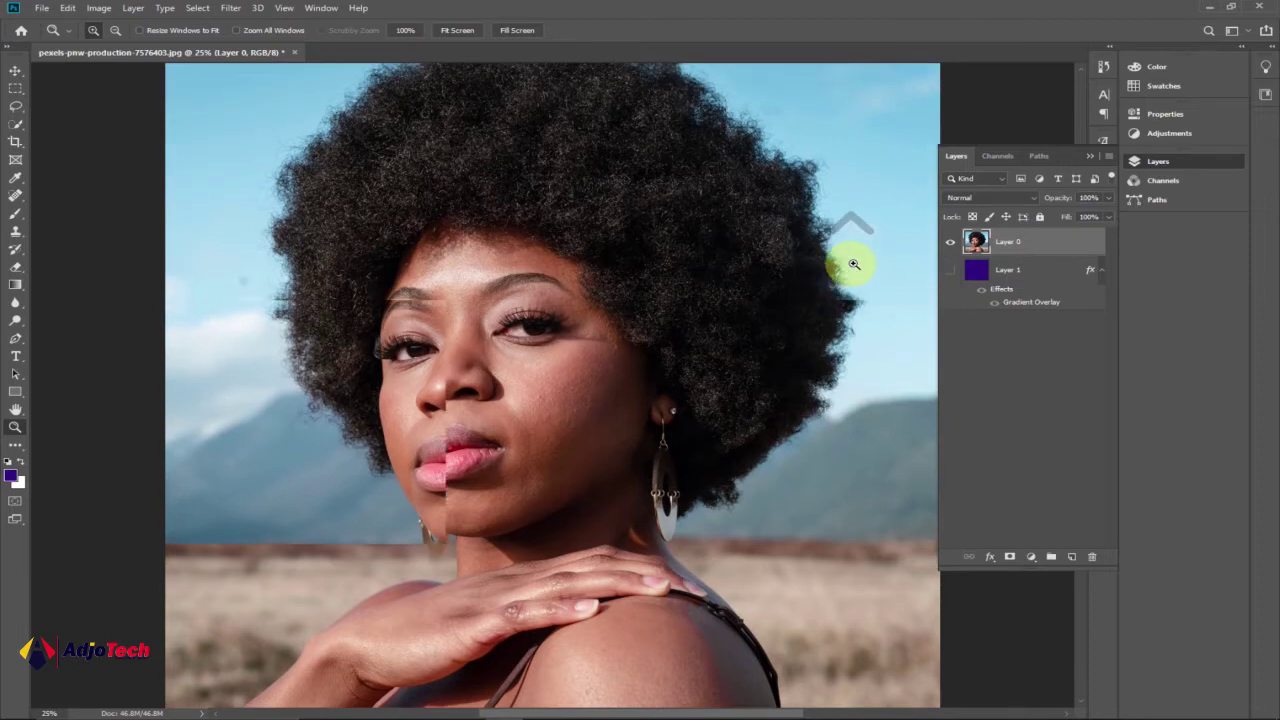
{"action": "left_click", "coordinate": [15, 124]}
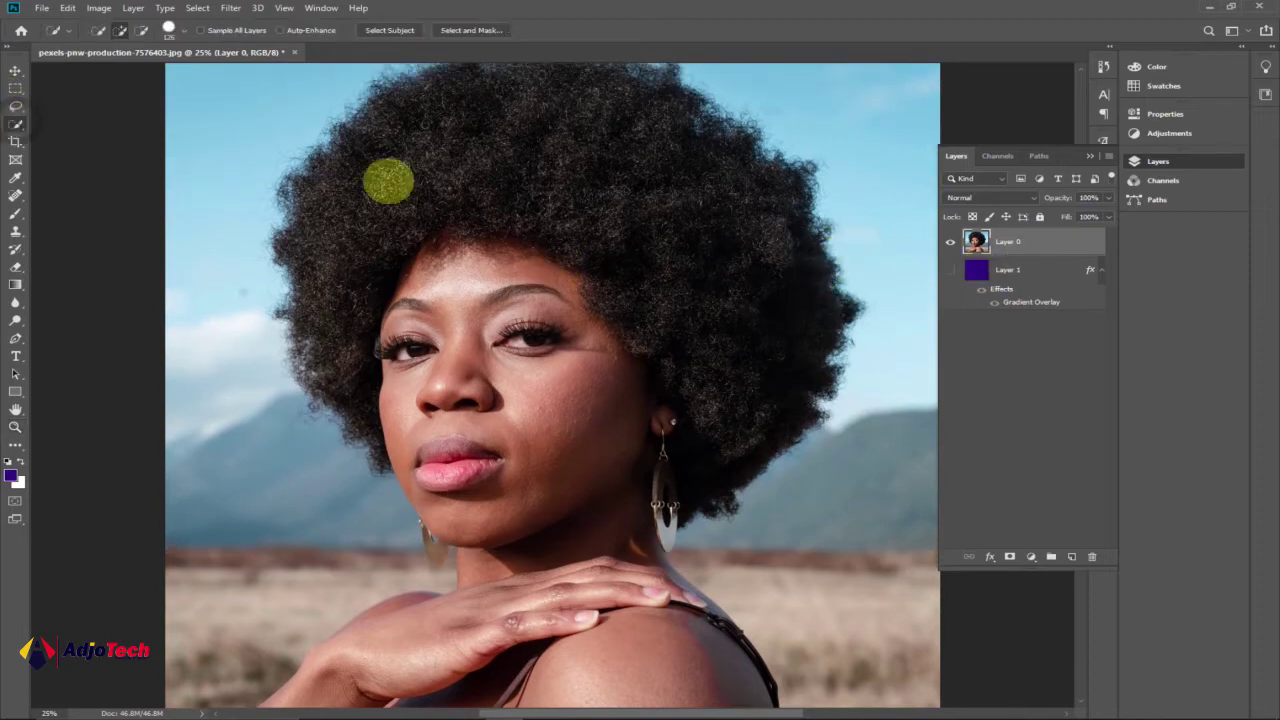
{"action": "left_click_drag", "start_coordinate": [566, 177], "coordinate": [646, 266]}
{"action": "mouse_move", "coordinate": [586, 100]}
{"action": "left_mouse_down"}
{"action": "mouse_move", "coordinate": [490, 86]}
{"action": "mouse_move", "coordinate": [452, 97]}
{"action": "mouse_move", "coordinate": [425, 147]}
{"action": "mouse_move", "coordinate": [429, 126]}
{"action": "mouse_move", "coordinate": [604, 123]}
{"action": "mouse_move", "coordinate": [657, 149]}
{"action": "mouse_move", "coordinate": [695, 186]}
{"action": "mouse_move", "coordinate": [775, 221]}
{"action": "mouse_move", "coordinate": [788, 345]}
{"action": "mouse_move", "coordinate": [758, 417]}
{"action": "mouse_move", "coordinate": [647, 472]}
{"action": "mouse_move", "coordinate": [587, 435]}
{"action": "mouse_move", "coordinate": [526, 421]}
{"action": "mouse_move", "coordinate": [410, 207]}
{"action": "mouse_move", "coordinate": [373, 206]}
{"action": "mouse_move", "coordinate": [363, 169]}
{"action": "mouse_move", "coordinate": [327, 182]}
{"action": "mouse_move", "coordinate": [300, 216]}
{"action": "mouse_move", "coordinate": [335, 377]}
{"action": "mouse_move", "coordinate": [388, 467]}
{"action": "mouse_move", "coordinate": [456, 493]}
{"action": "mouse_move", "coordinate": [497, 582]}
{"action": "left_mouse_up"}
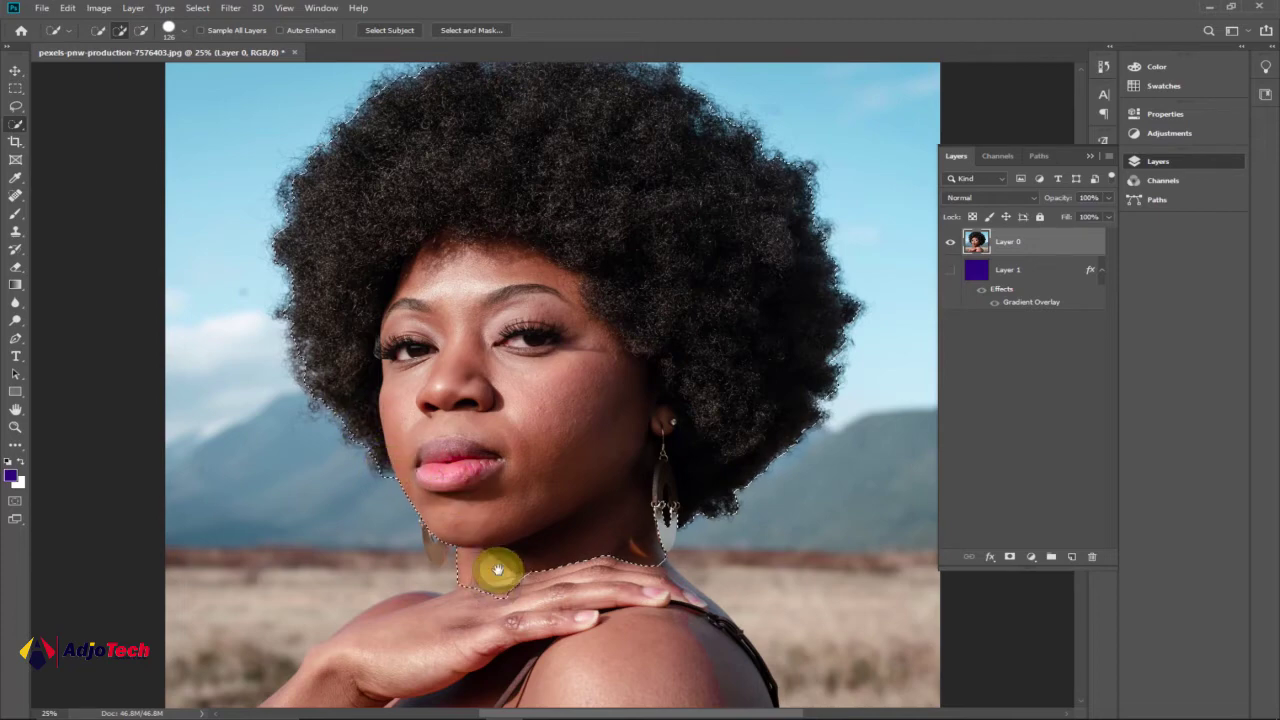
{"action": "mouse_move", "coordinate": [500, 569]}
{"action": "left_mouse_down"}
{"action": "mouse_move", "coordinate": [471, 380]}
{"action": "mouse_move", "coordinate": [414, 363]}
{"action": "mouse_move", "coordinate": [457, 357]}
{"action": "mouse_move", "coordinate": [495, 375]}
{"action": "left_mouse_up"}
{"action": "mouse_move", "coordinate": [581, 477]}
{"action": "left_mouse_down"}
{"action": "mouse_move", "coordinate": [623, 499]}
{"action": "mouse_move", "coordinate": [415, 548]}
{"action": "mouse_move", "coordinate": [230, 557]}
{"action": "mouse_move", "coordinate": [400, 478]}
{"action": "left_mouse_up"}
{"action": "mouse_move", "coordinate": [406, 401]}
{"action": "left_mouse_down"}
{"action": "mouse_move", "coordinate": [430, 363]}
{"action": "mouse_move", "coordinate": [412, 352]}
{"action": "left_mouse_up"}
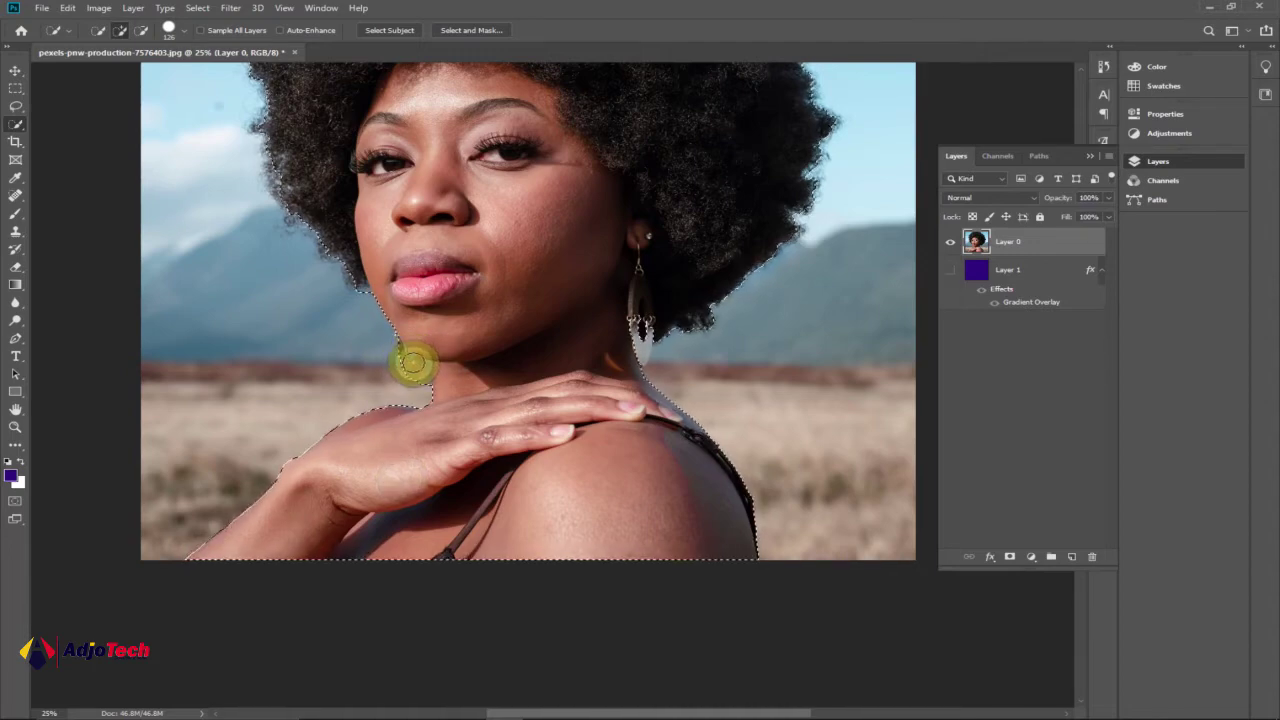
Brush across the neck and subtract the stray selection at the top of the hair
{"action": "mouse_move", "coordinate": [462, 388]}
{"action": "left_mouse_down"}
{"action": "mouse_move", "coordinate": [562, 372]}
{"action": "mouse_move", "coordinate": [426, 386]}
{"action": "mouse_move", "coordinate": [456, 381]}
{"action": "mouse_move", "coordinate": [440, 388]}
{"action": "mouse_move", "coordinate": [441, 369]}
{"action": "mouse_move", "coordinate": [583, 378]}
{"action": "mouse_move", "coordinate": [590, 323]}
{"action": "mouse_move", "coordinate": [487, 253]}
{"action": "mouse_move", "coordinate": [478, 270]}
{"action": "mouse_move", "coordinate": [466, 211]}
{"action": "mouse_move", "coordinate": [476, 337]}
{"action": "mouse_move", "coordinate": [486, 317]}
{"action": "mouse_move", "coordinate": [404, 380]}
{"action": "mouse_move", "coordinate": [659, 261]}
{"action": "mouse_move", "coordinate": [358, 309]}
{"action": "mouse_move", "coordinate": [428, 263]}
{"action": "mouse_move", "coordinate": [737, 157]}
{"action": "mouse_move", "coordinate": [666, 197]}
{"action": "mouse_move", "coordinate": [651, 96]}
{"action": "left_mouse_up"}
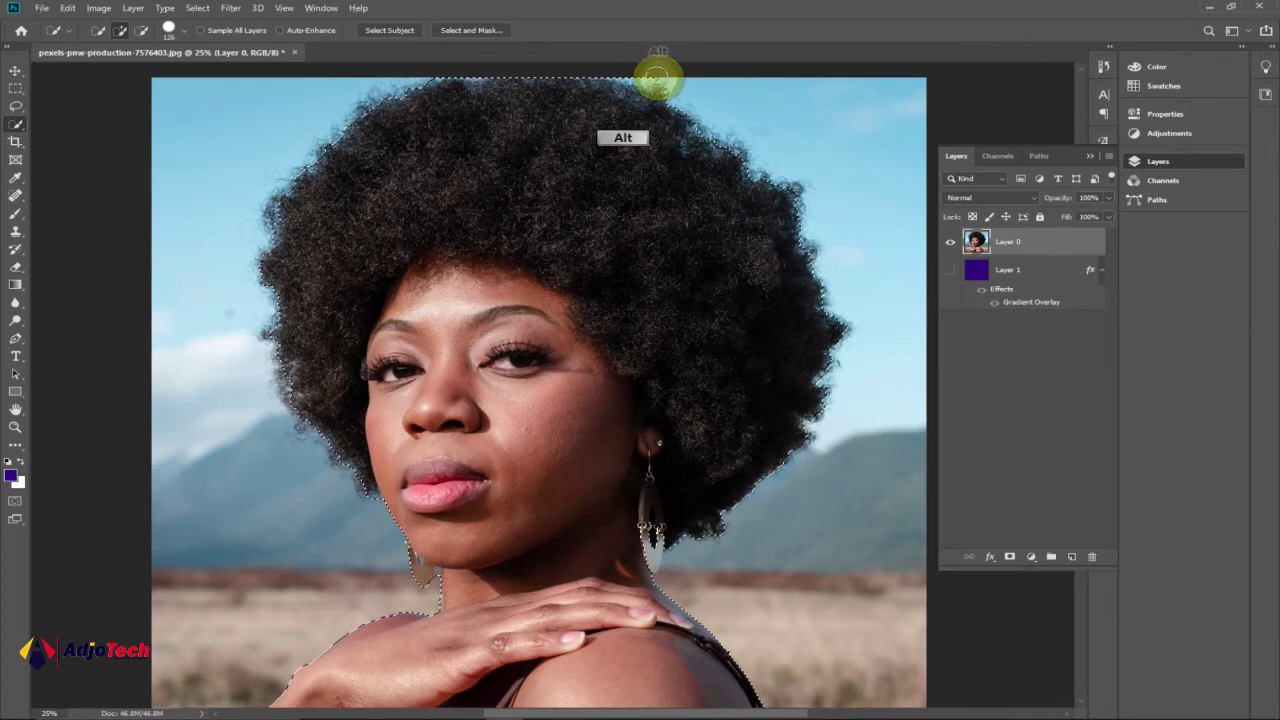
{"action": "mouse_move", "coordinate": [647, 75]}
{"action": "left_mouse_down"}
{"action": "mouse_move", "coordinate": [537, 106]}
{"action": "mouse_move", "coordinate": [551, 151]}
{"action": "mouse_move", "coordinate": [451, 109]}
{"action": "mouse_move", "coordinate": [440, 186]}
{"action": "mouse_move", "coordinate": [397, 183]}
{"action": "mouse_move", "coordinate": [723, 154]}
{"action": "mouse_move", "coordinate": [477, 240]}
{"action": "mouse_move", "coordinate": [568, 490]}
{"action": "left_mouse_up"}
{"action": "left_click", "coordinate": [459, 40]}
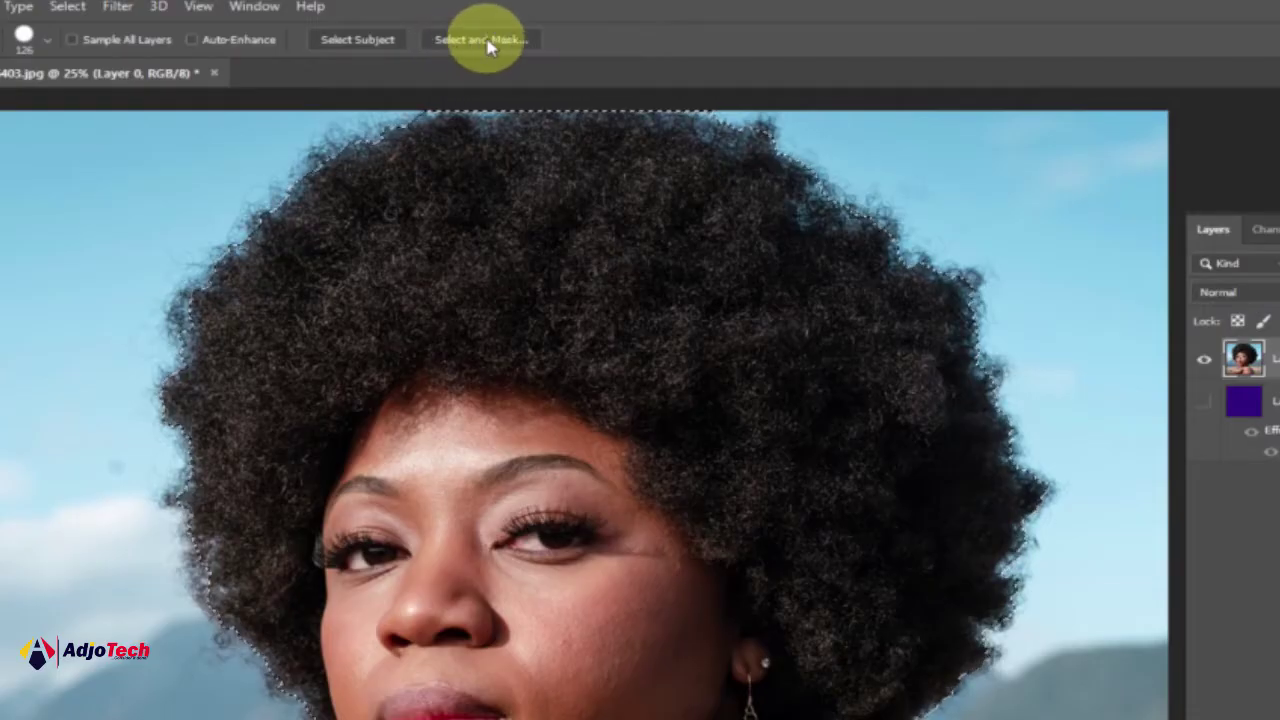
Brush across the hair edge and preview the selection with the On Black view mode
{"action": "mouse_move", "coordinate": [571, 200]}
{"action": "left_mouse_down"}
{"action": "mouse_move", "coordinate": [751, 363]}
{"action": "mouse_move", "coordinate": [706, 438]}
{"action": "left_mouse_up"}
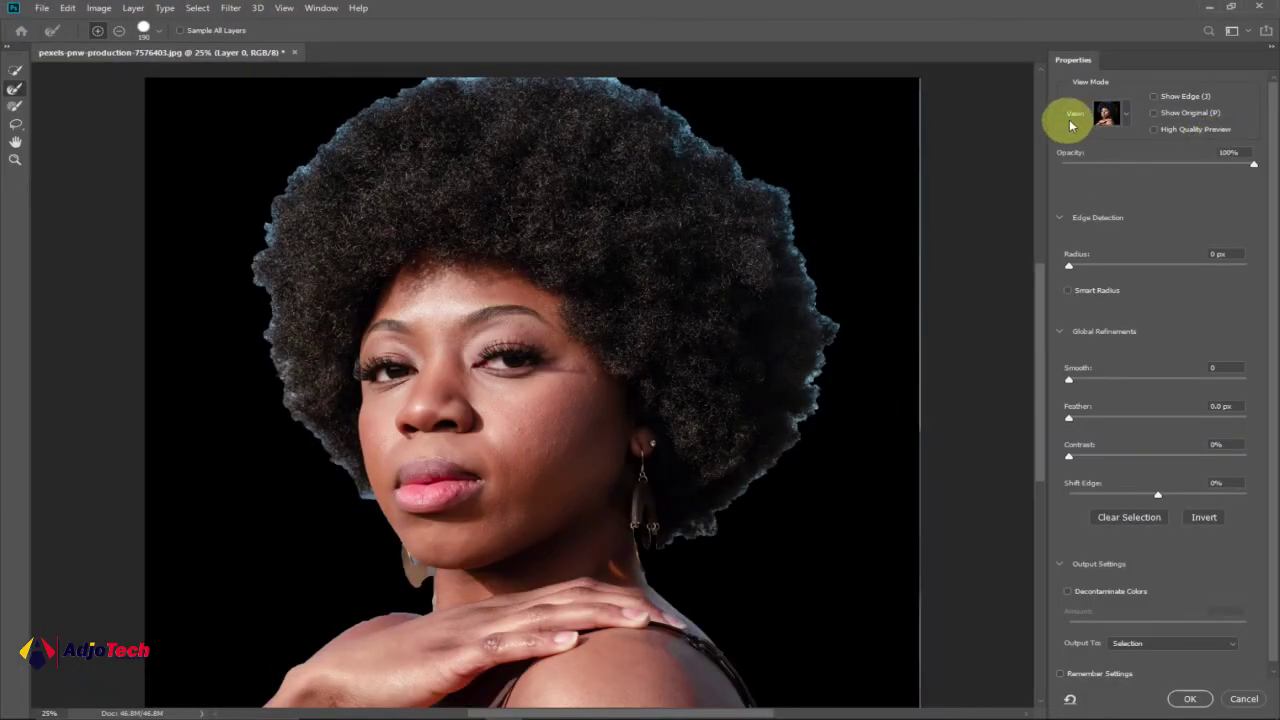
{"action": "left_click", "coordinate": [1128, 117]}
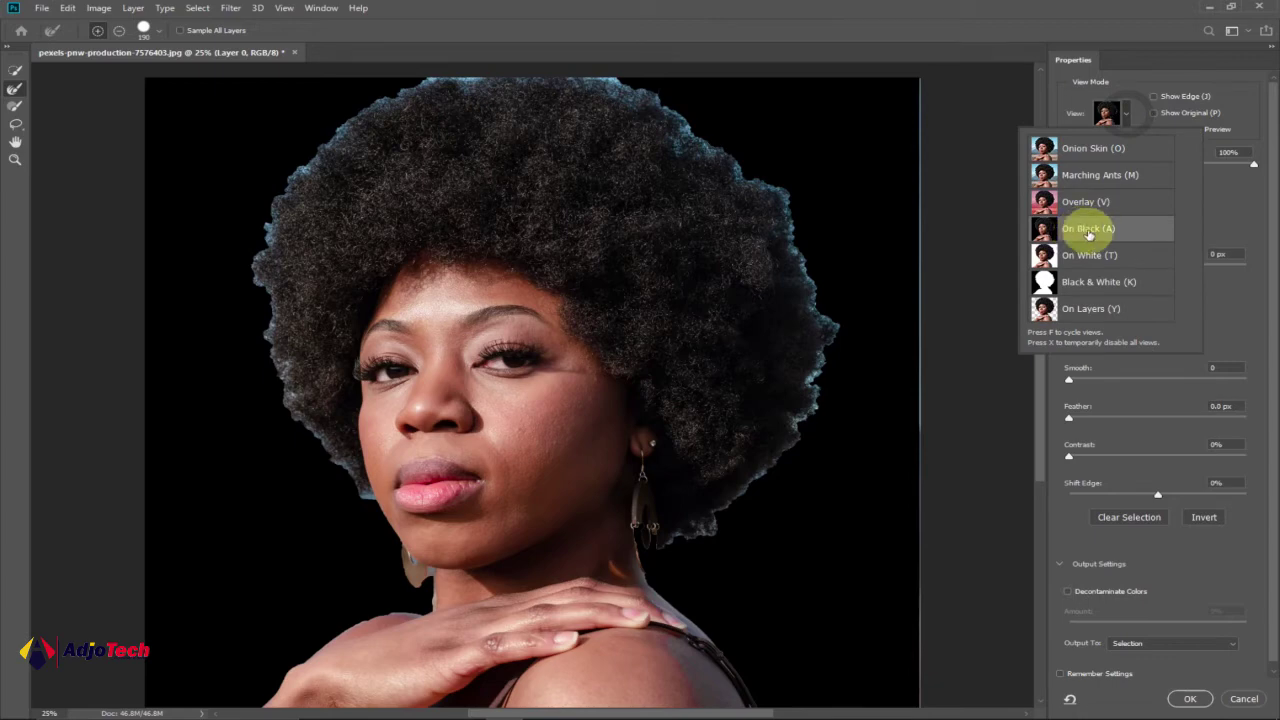
{"action": "left_click", "coordinate": [1120, 145]}
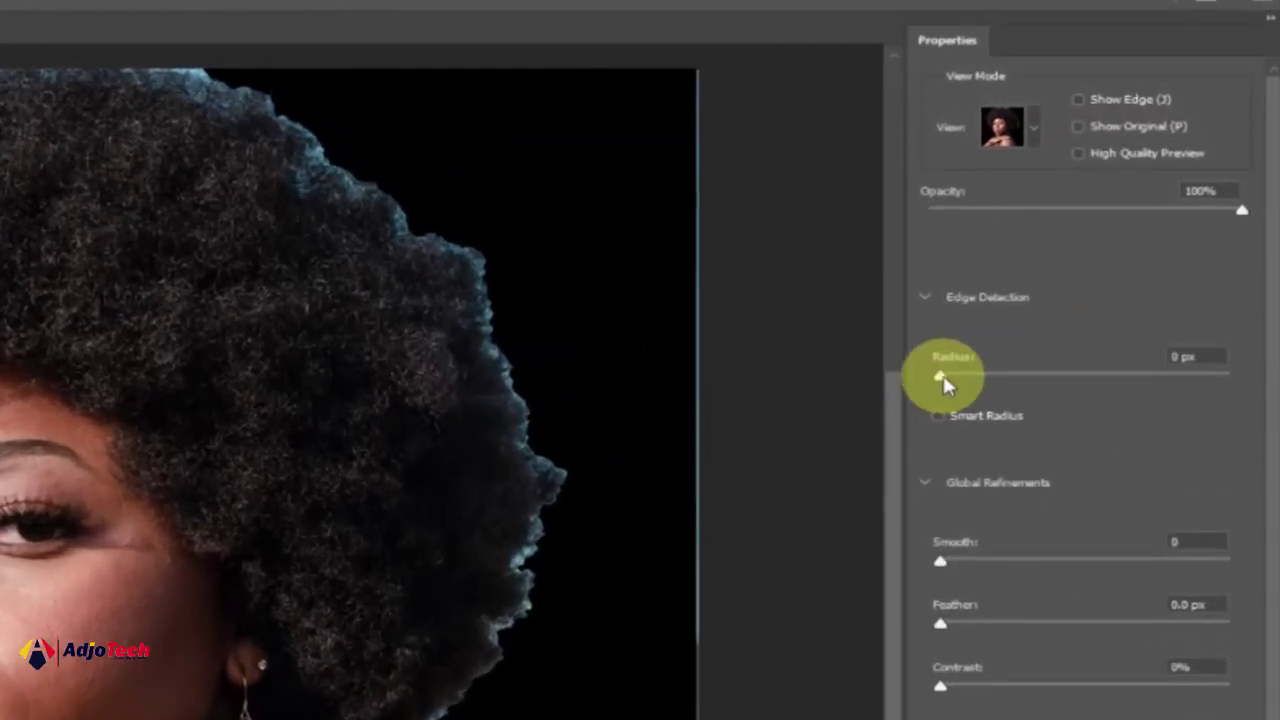
Widen the edge detection Radius, enable Smart Radius, and settle the Radius at 11 px
{"action": "left_click_drag", "start_coordinate": [942, 378], "coordinate": [1063, 375]}
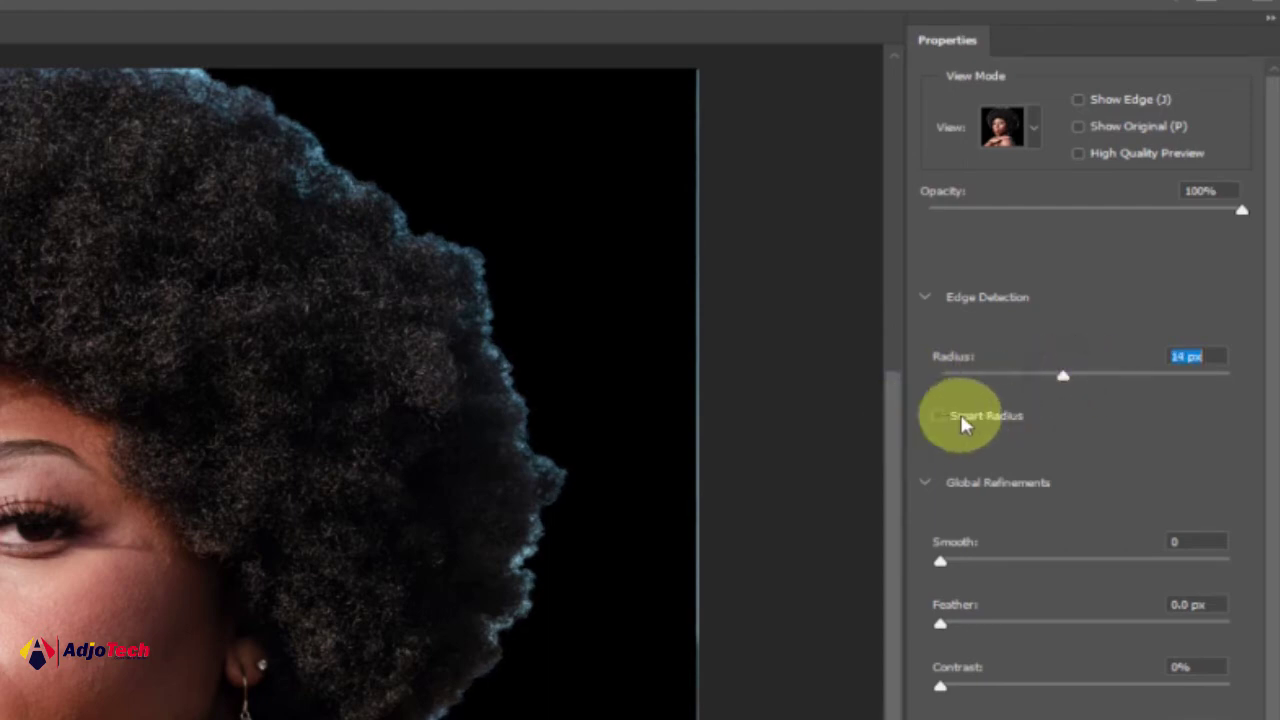
{"action": "left_click", "coordinate": [938, 416]}
{"action": "left_click", "coordinate": [1063, 380]}
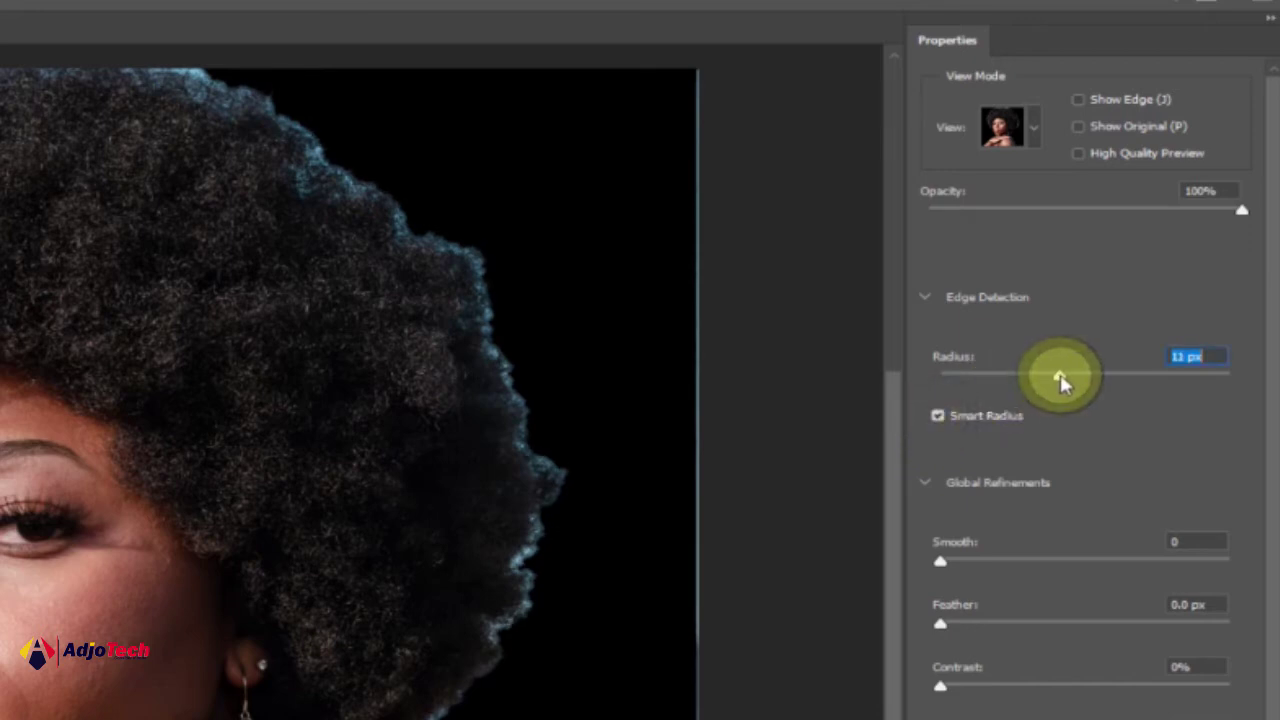
{"action": "left_click", "coordinate": [1059, 378]}
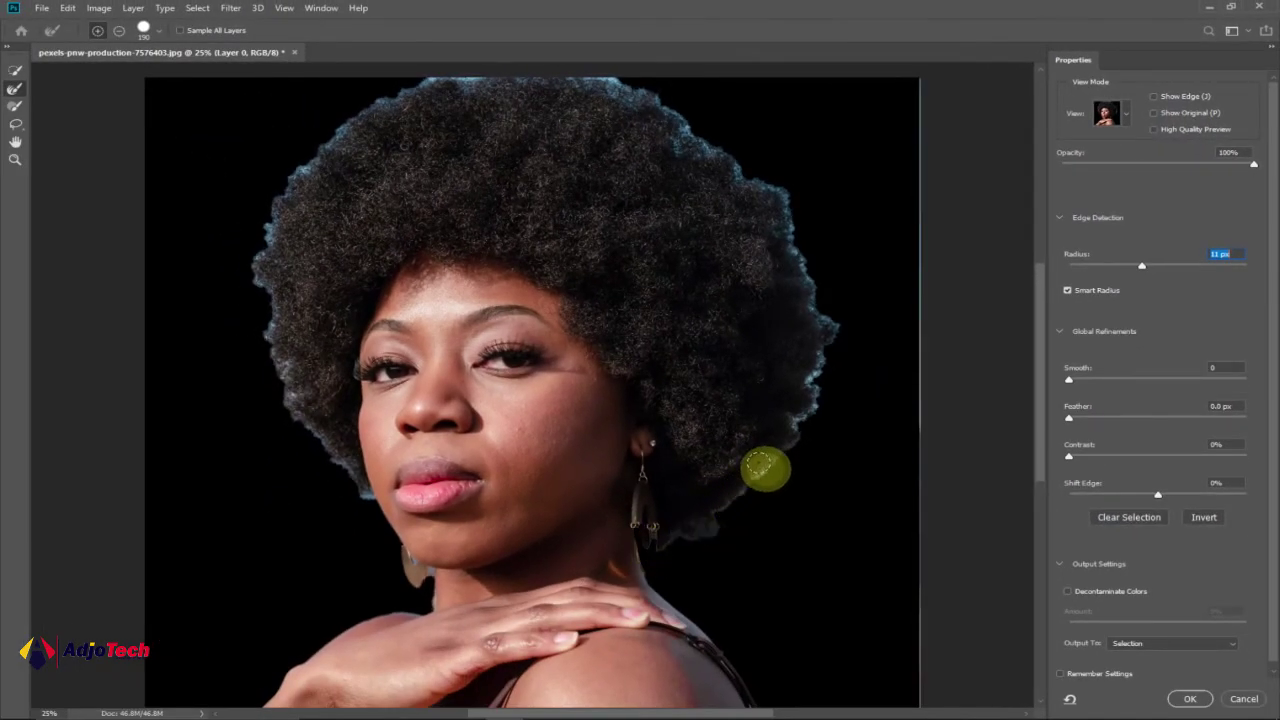
Refine the afro's right edge and the jawline down toward the neck
{"action": "mouse_move", "coordinate": [816, 333]}
{"action": "left_mouse_down"}
{"action": "mouse_move", "coordinate": [789, 217]}
{"action": "mouse_move", "coordinate": [655, 104]}
{"action": "mouse_move", "coordinate": [606, 80]}
{"action": "mouse_move", "coordinate": [409, 86]}
{"action": "mouse_move", "coordinate": [317, 132]}
{"action": "mouse_move", "coordinate": [268, 221]}
{"action": "mouse_move", "coordinate": [257, 274]}
{"action": "mouse_move", "coordinate": [297, 423]}
{"action": "mouse_move", "coordinate": [362, 492]}
{"action": "left_mouse_up"}
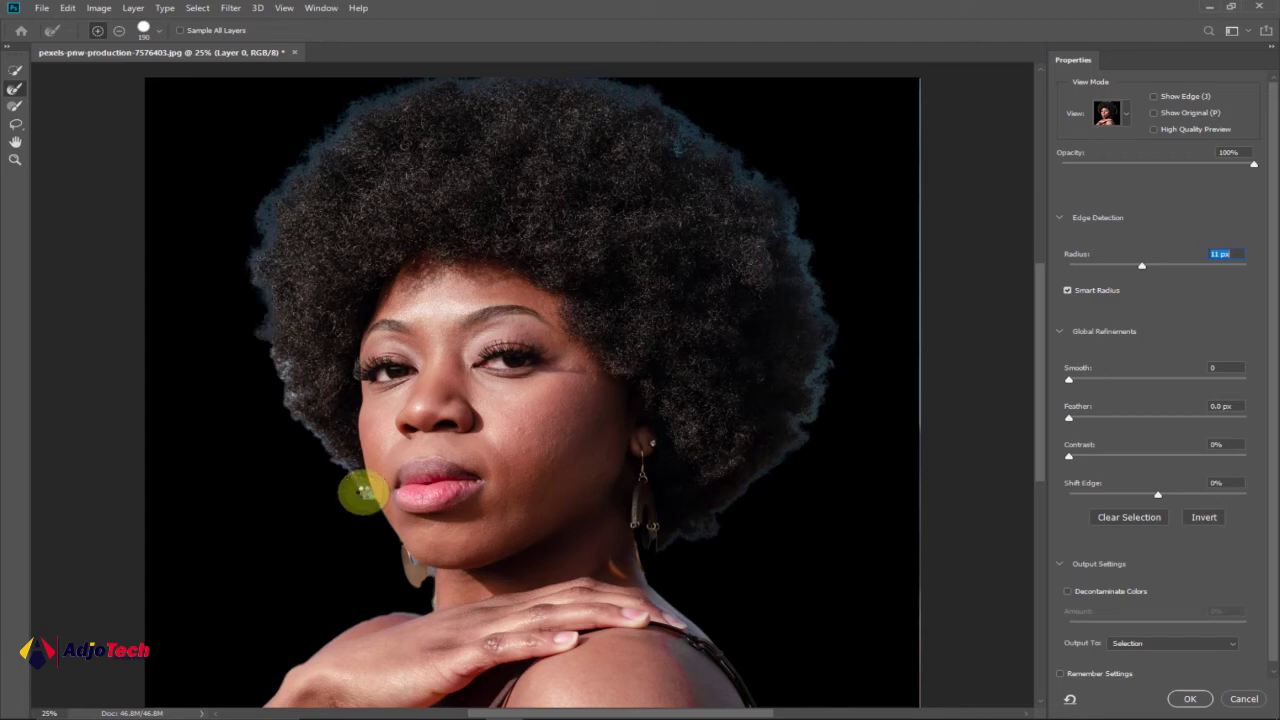
{"action": "left_click_drag", "start_coordinate": [365, 497], "coordinate": [385, 545]}
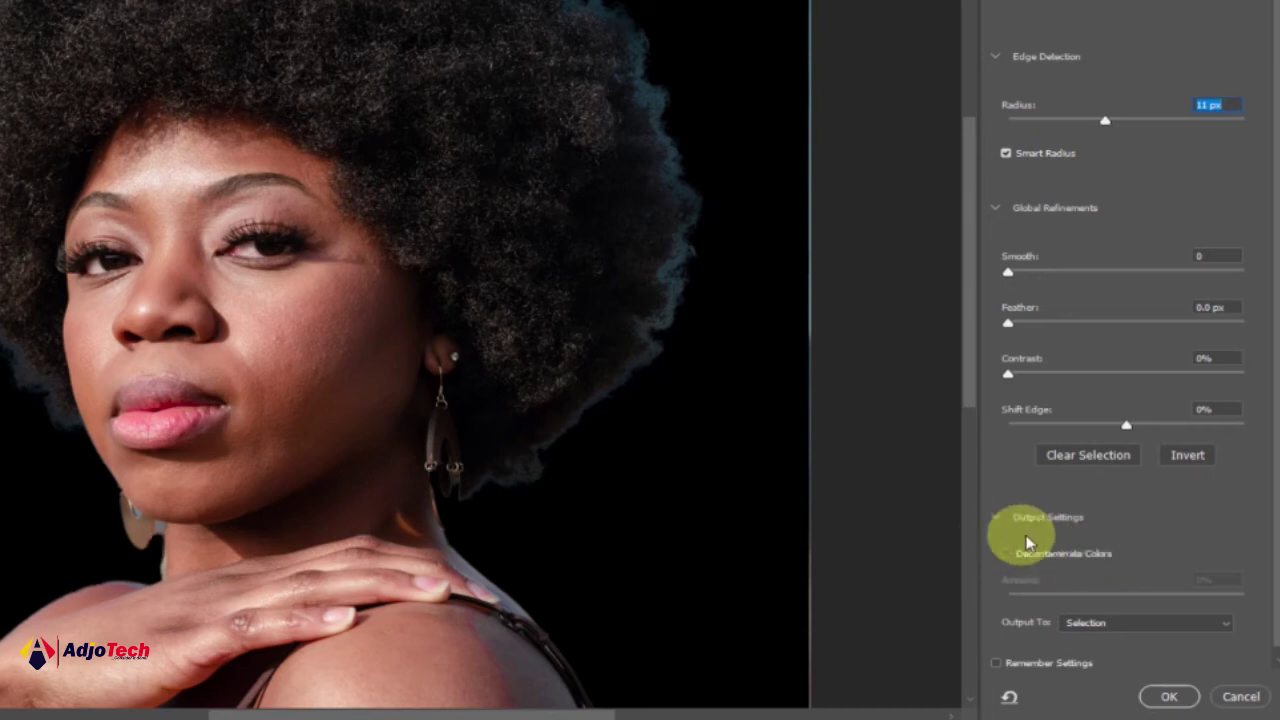
Enable Decontaminate Colors at about 80%, rebrush the right hair edge, and output to a new masked layer
{"action": "left_click", "coordinate": [1006, 556]}
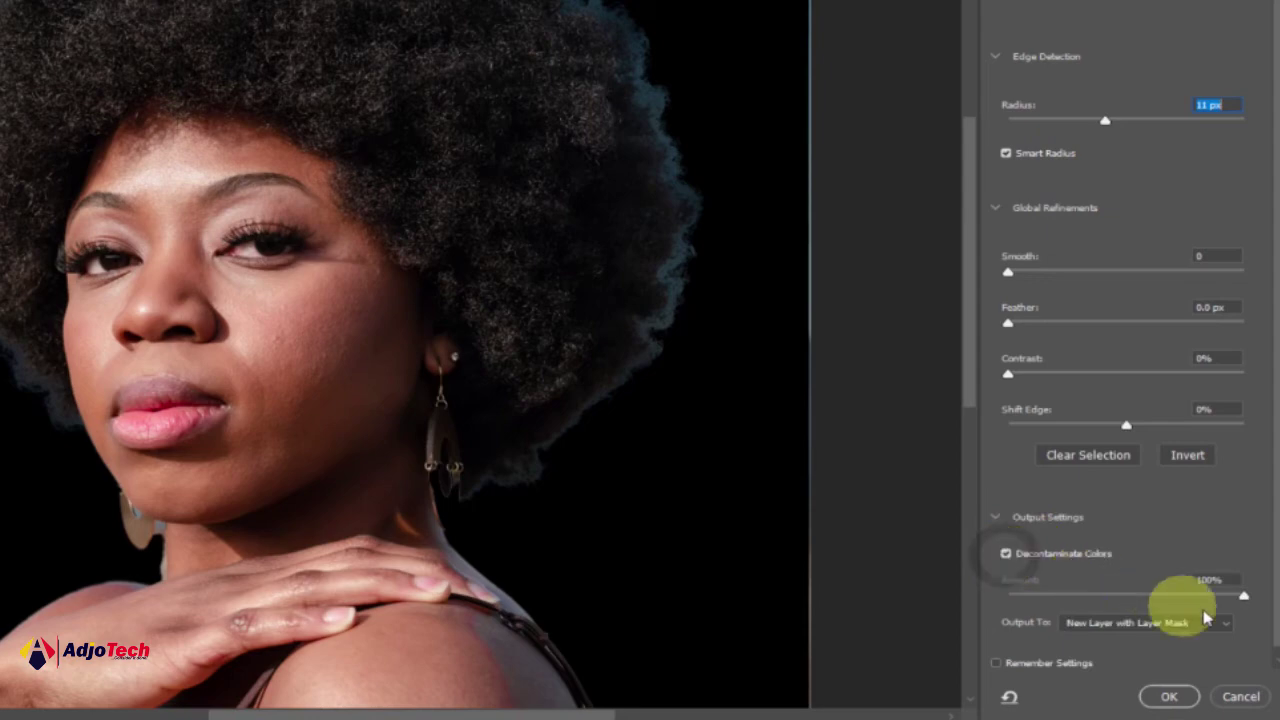
{"action": "left_click_drag", "start_coordinate": [1243, 600], "coordinate": [1215, 603]}
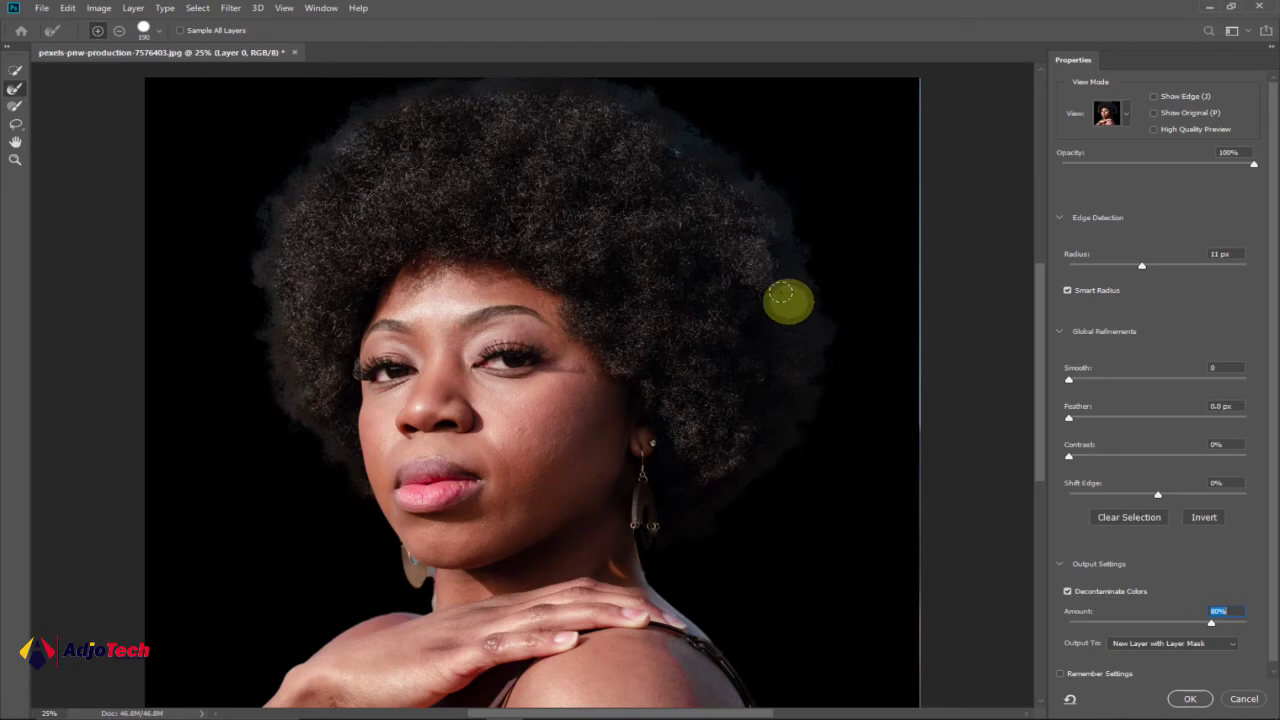
{"action": "left_click_drag", "start_coordinate": [781, 294], "coordinate": [775, 228]}
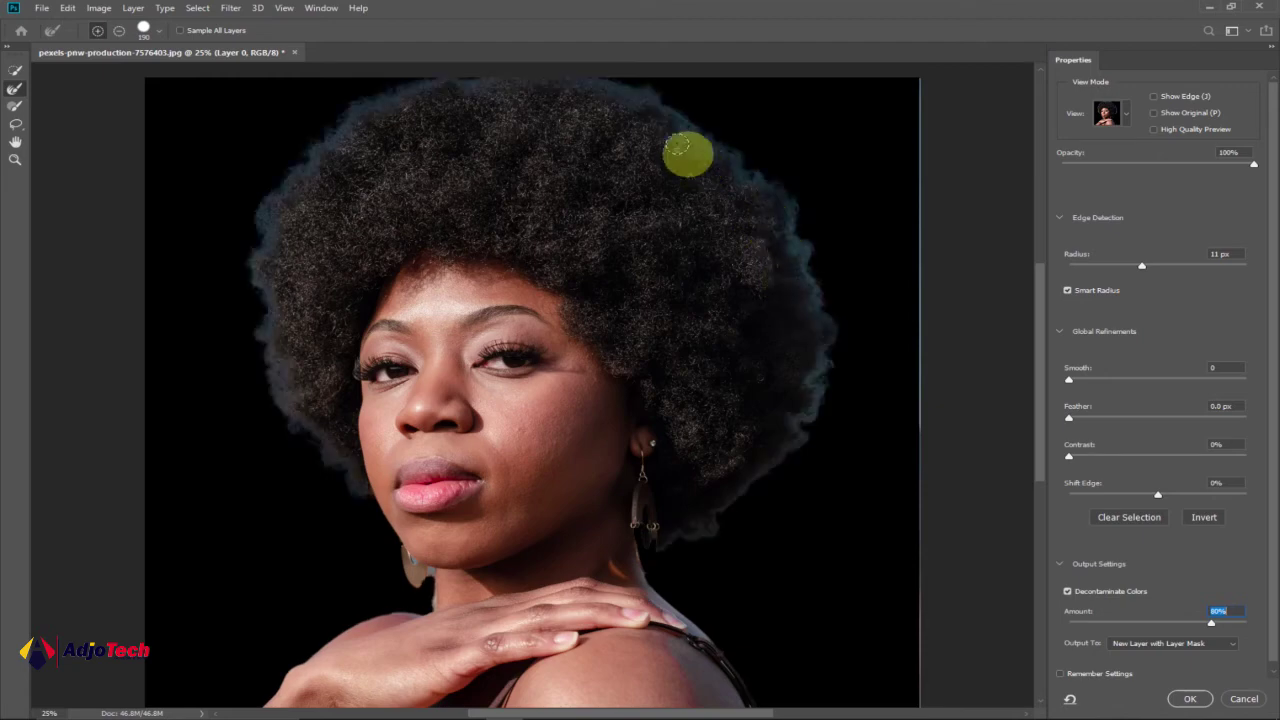
{"action": "left_click_drag", "start_coordinate": [667, 138], "coordinate": [680, 152]}
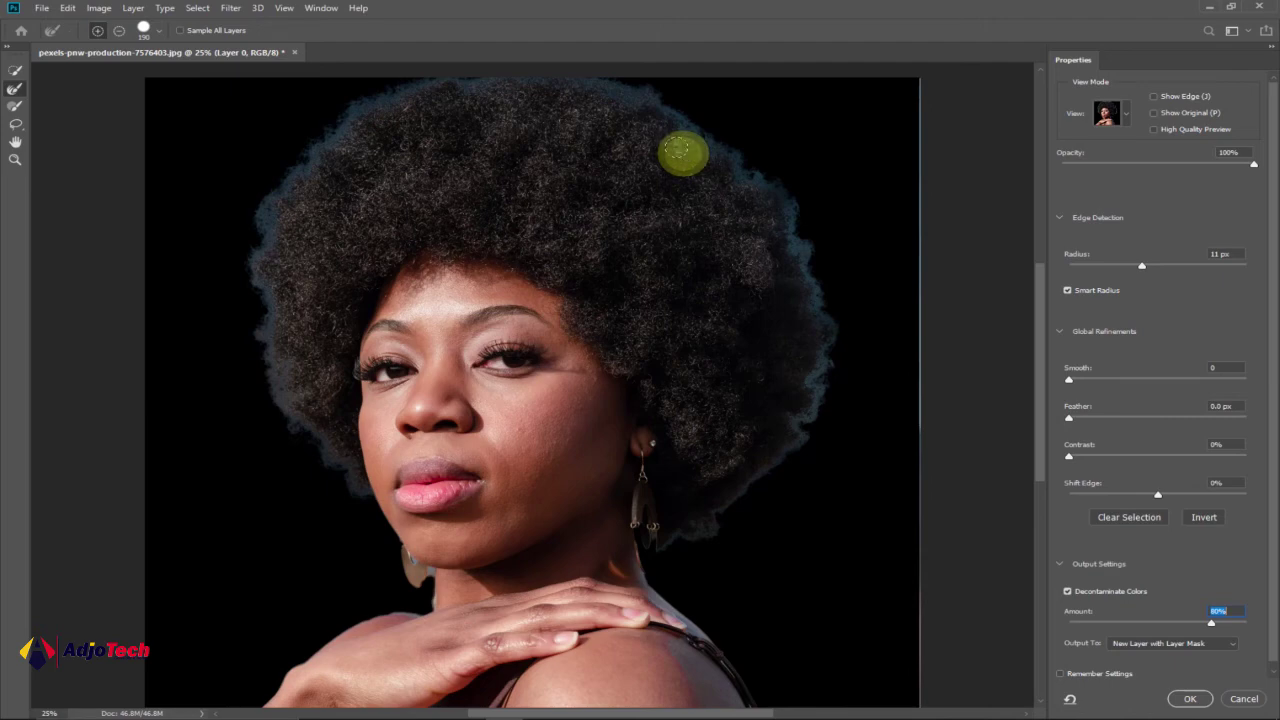
{"action": "mouse_move", "coordinate": [682, 152]}
{"action": "left_mouse_down"}
{"action": "mouse_move", "coordinate": [708, 171]}
{"action": "mouse_move", "coordinate": [697, 166]}
{"action": "left_mouse_up"}
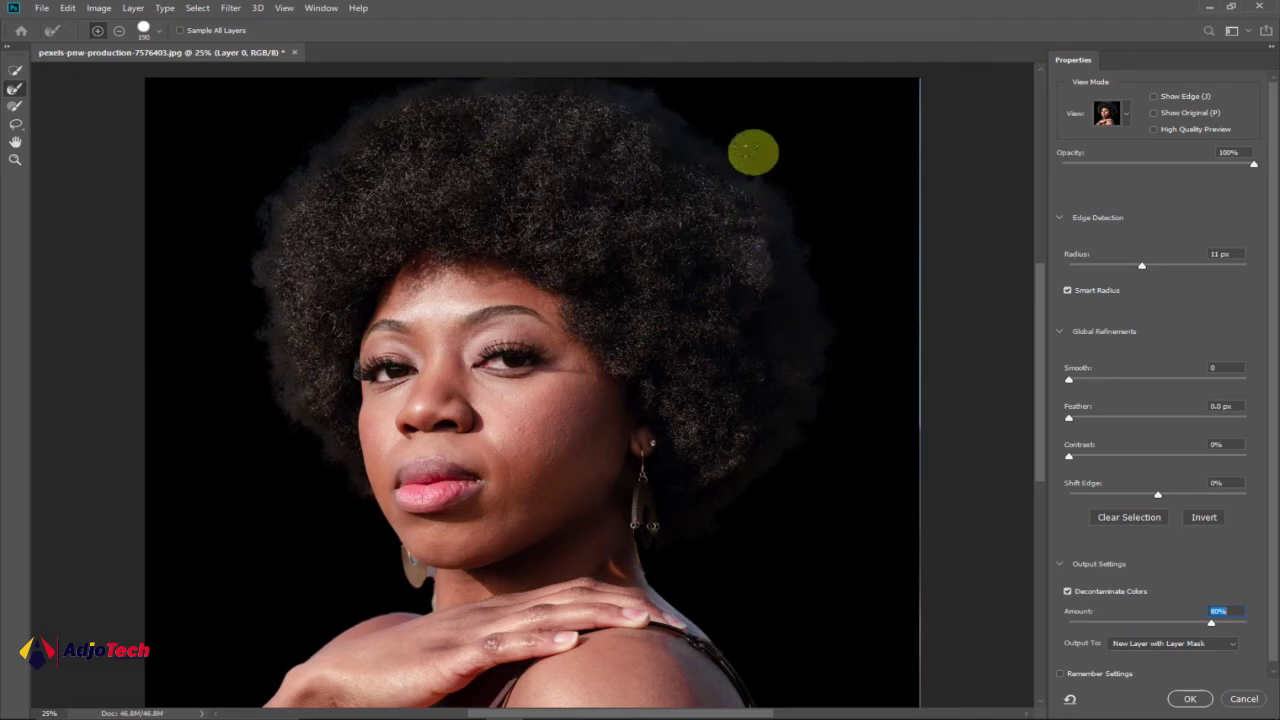
{"action": "left_click_drag", "start_coordinate": [736, 155], "coordinate": [786, 223]}
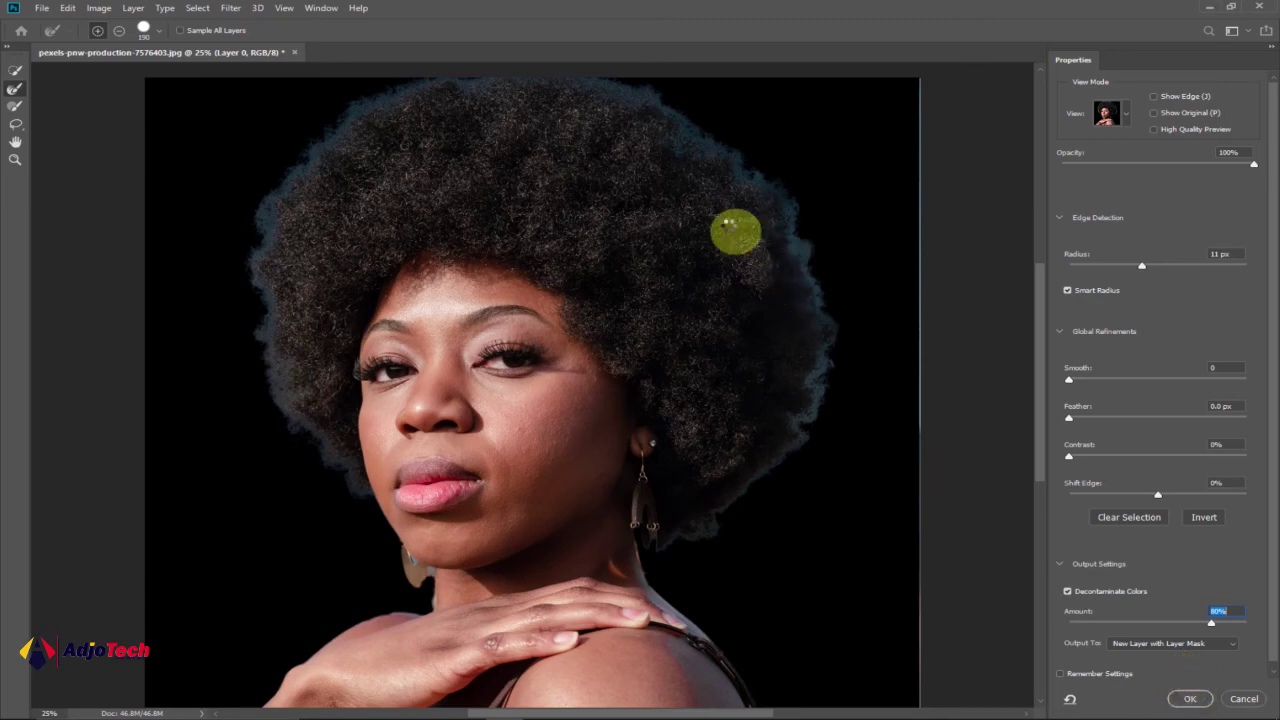
{"action": "left_click", "coordinate": [1190, 698]}
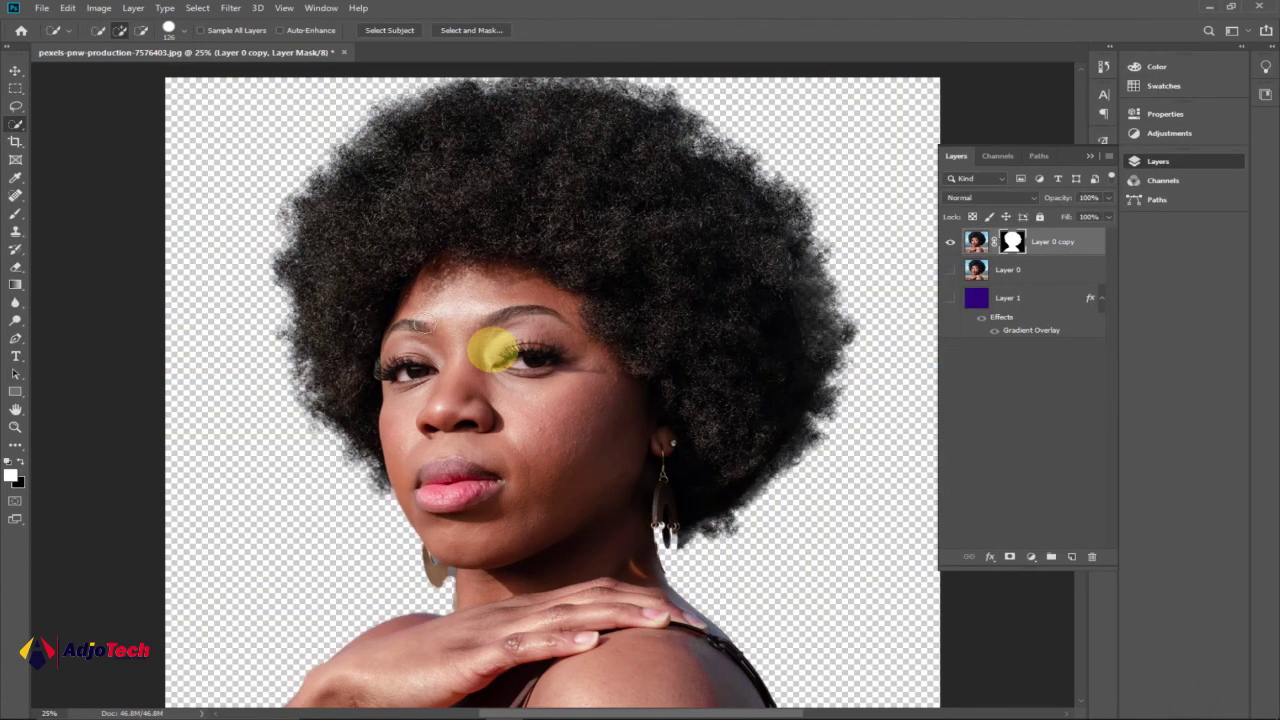
Make the gradient Layer 1 visible and select it as the active layer
{"action": "left_click", "coordinate": [950, 298]}
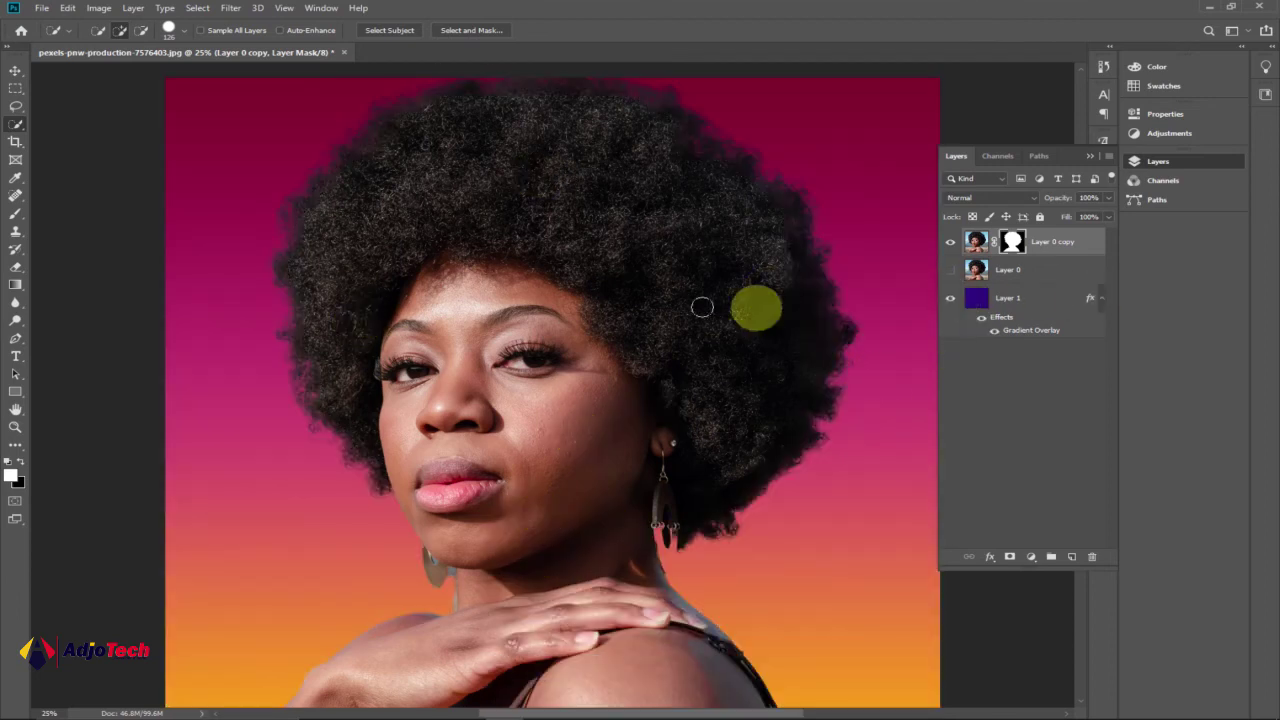
{"action": "left_click", "coordinate": [1060, 300]}
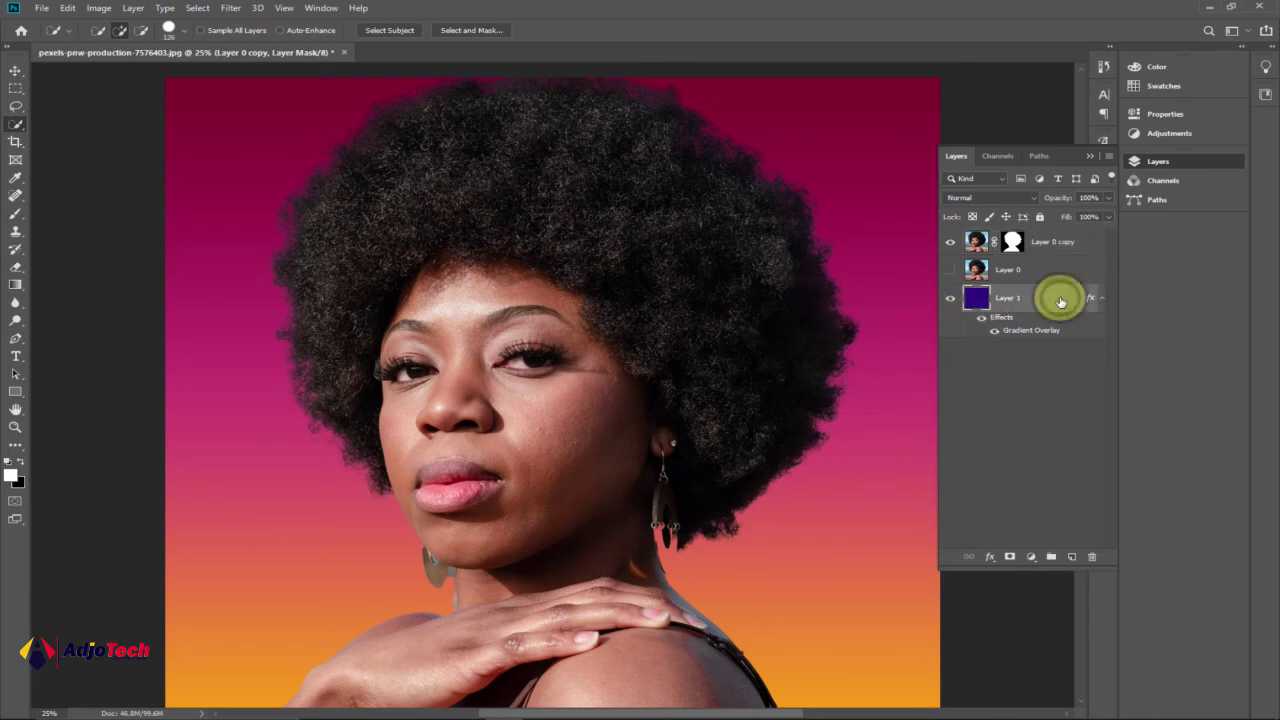
Give Layer 1 a reversed magenta-to-orange Gradient Overlay preset so orange sits at the top
{"action": "double_click", "coordinate": [1060, 300]}
{"action": "left_click", "coordinate": [668, 481]}
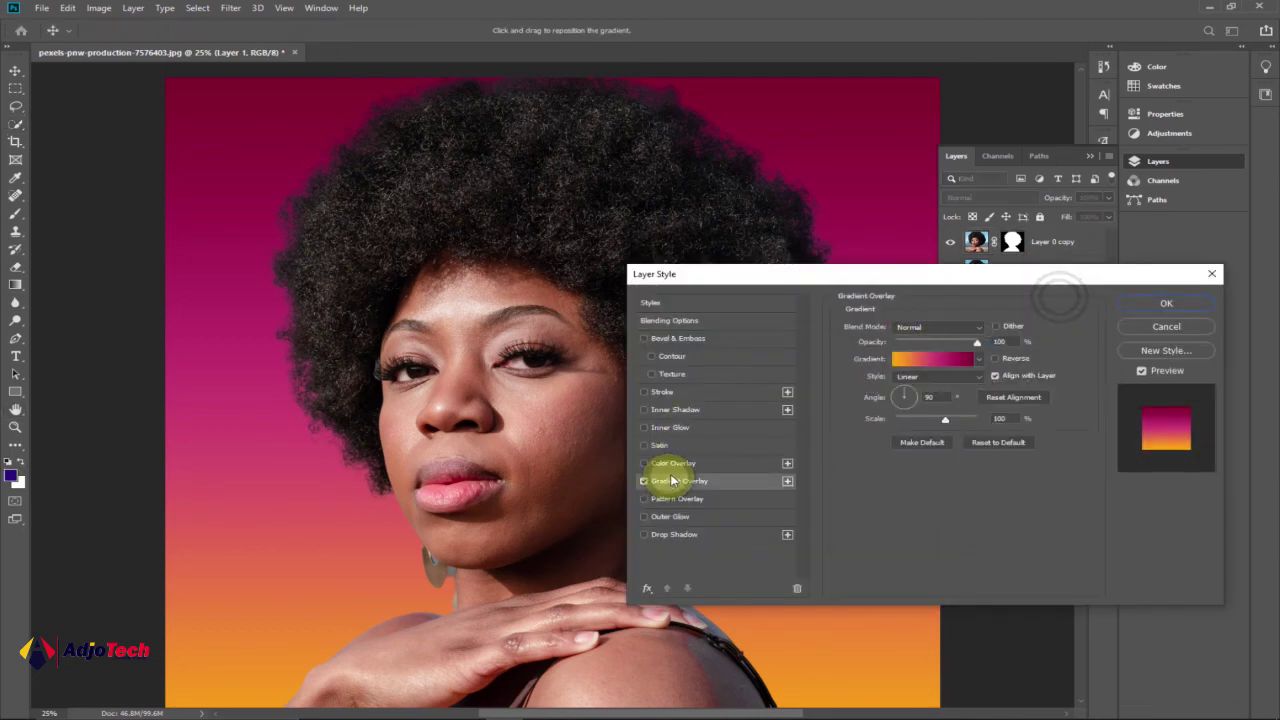
{"action": "left_click", "coordinate": [965, 362]}
{"action": "left_click", "coordinate": [930, 408]}
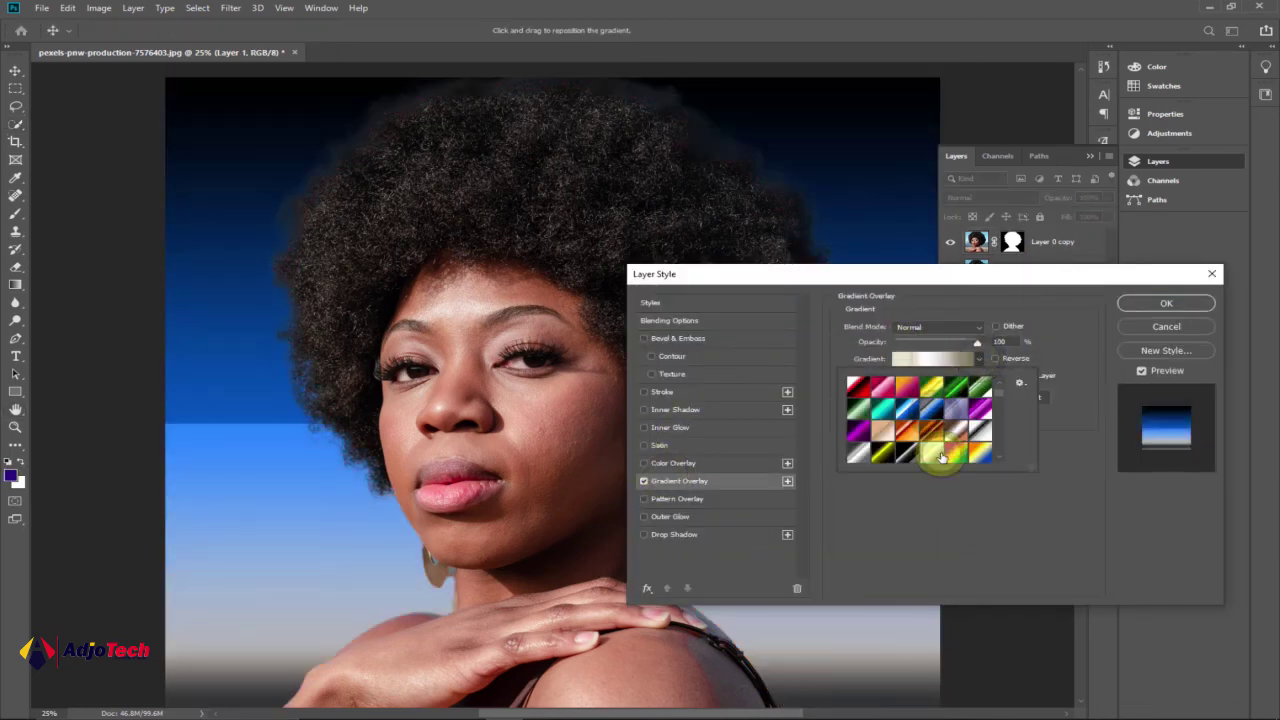
{"action": "left_click", "coordinate": [955, 430]}
{"action": "scroll", "coordinate": [940, 430], "scroll_direction": "down", "scroll_amount": 2}
{"action": "left_click", "coordinate": [960, 455]}
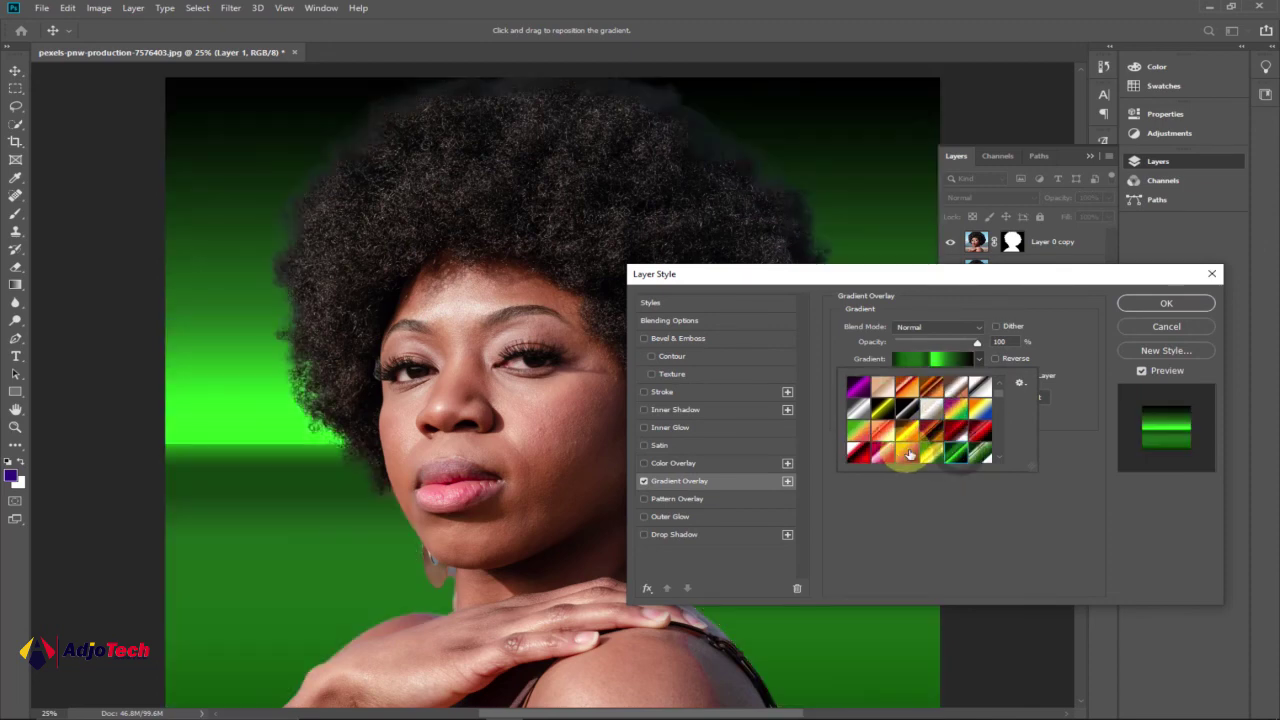
{"action": "left_click", "coordinate": [906, 452]}
{"action": "scroll", "coordinate": [903, 447], "scroll_direction": "down", "scroll_amount": 1}
{"action": "left_click", "coordinate": [986, 358]}
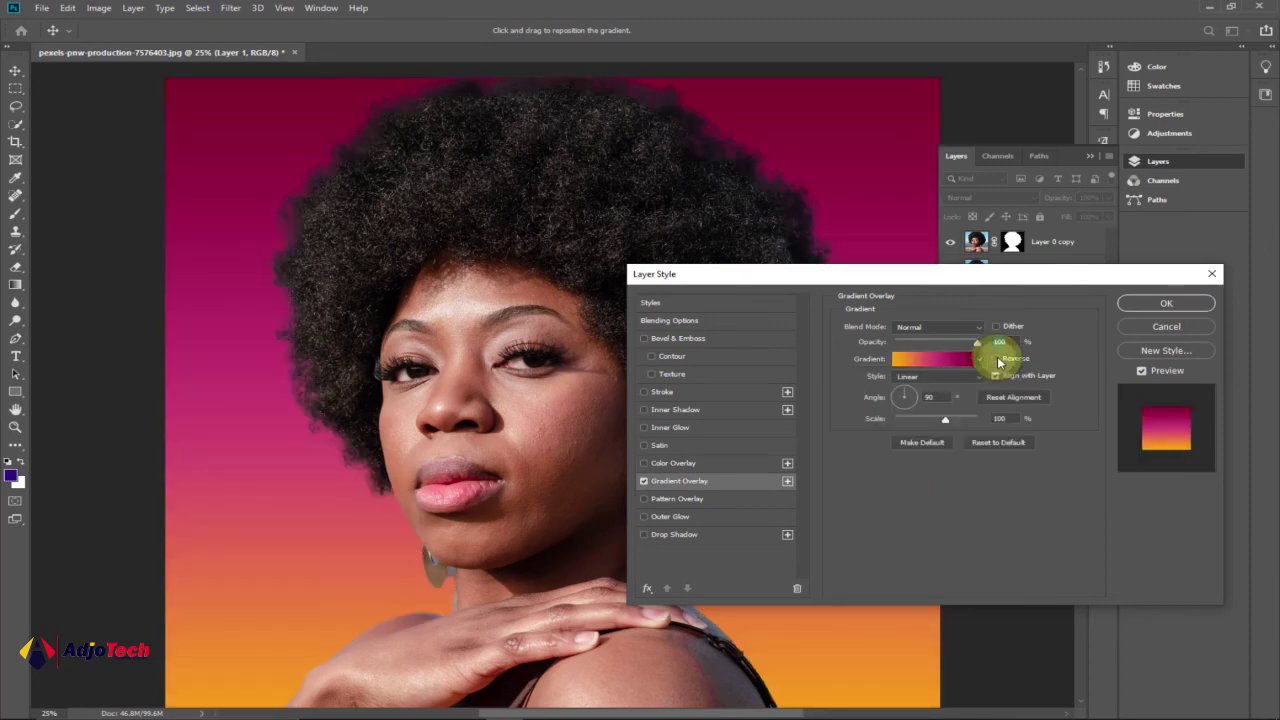
{"action": "left_click", "coordinate": [995, 359]}
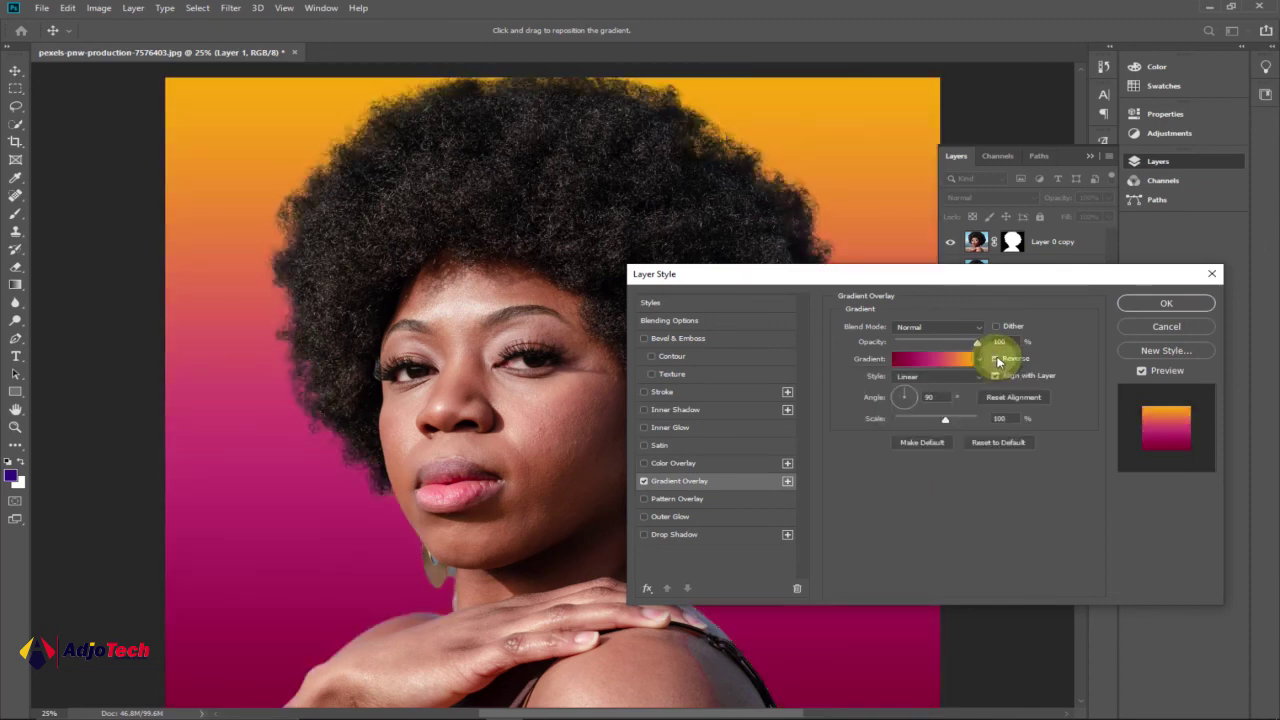
{"action": "left_click", "coordinate": [1139, 306]}
Zoom out to 16.7% with the Zoom tool so the whole composite fits
{"action": "left_click", "coordinate": [20, 432]}
{"action": "left_click", "coordinate": [251, 391], "text": "alt"}
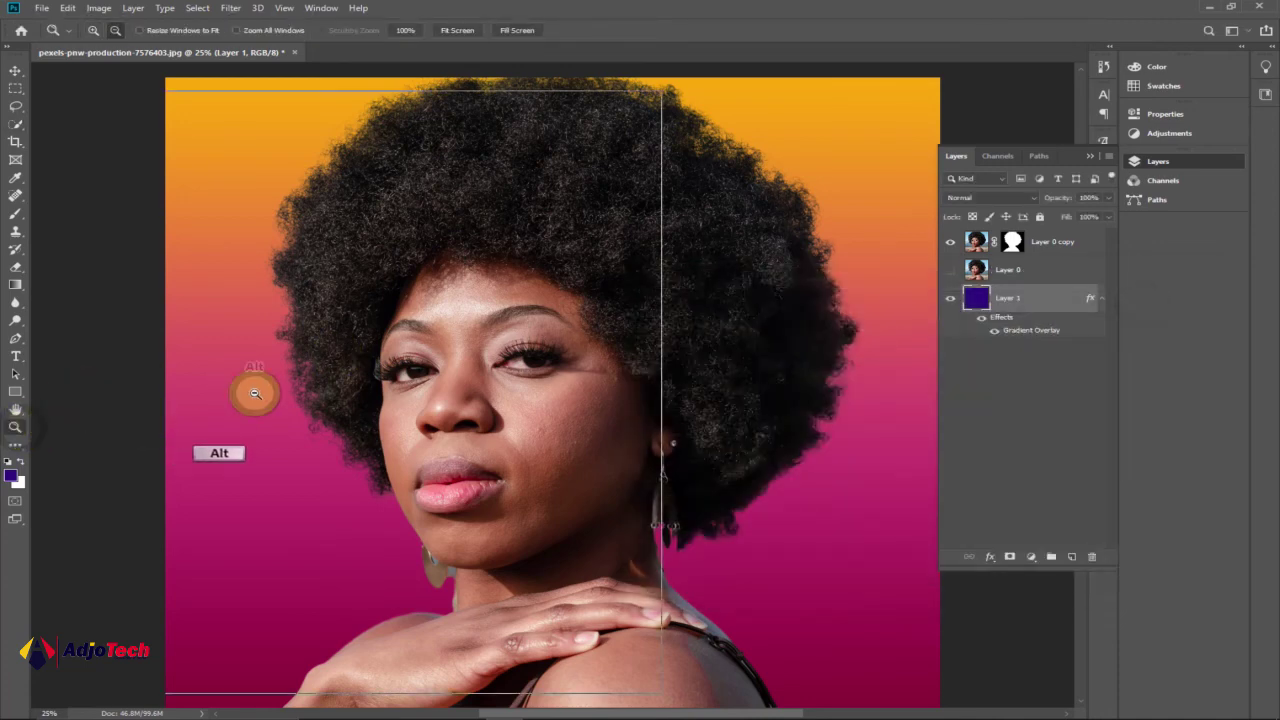